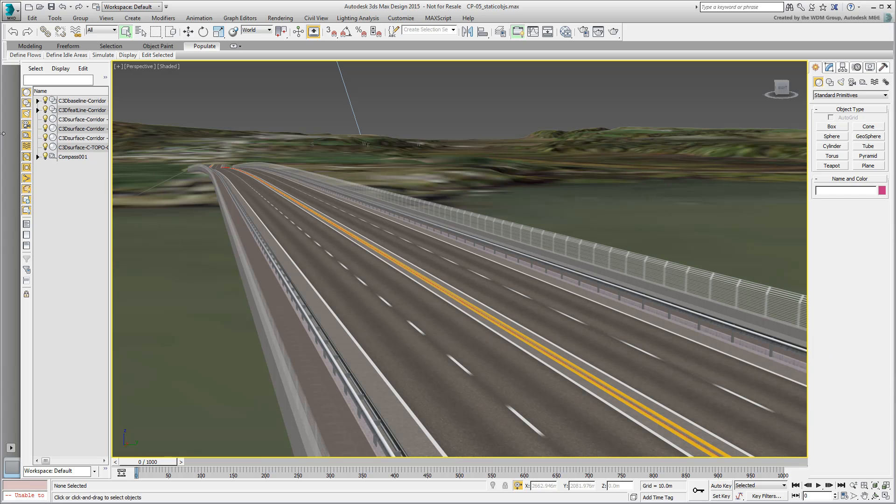
Select the C3Dbaseline-Corridor shape and activate the Move tool to show its gizmo on the bridge.
click(79, 99)
key(w)
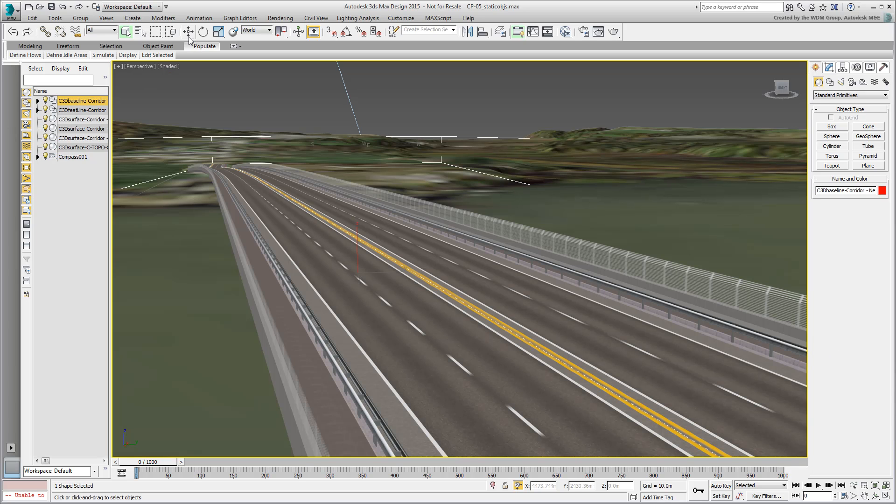
drag(357, 239, 356, 237)
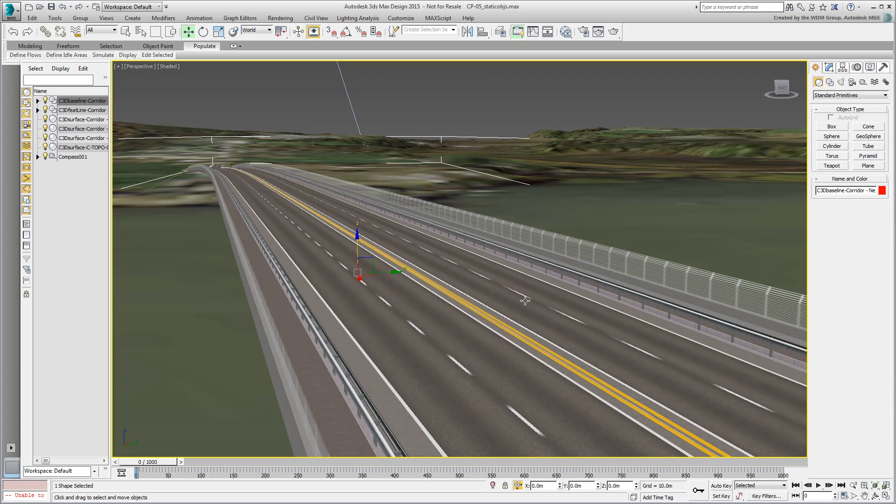
alt+middle_drag(436, 314, 466, 334)
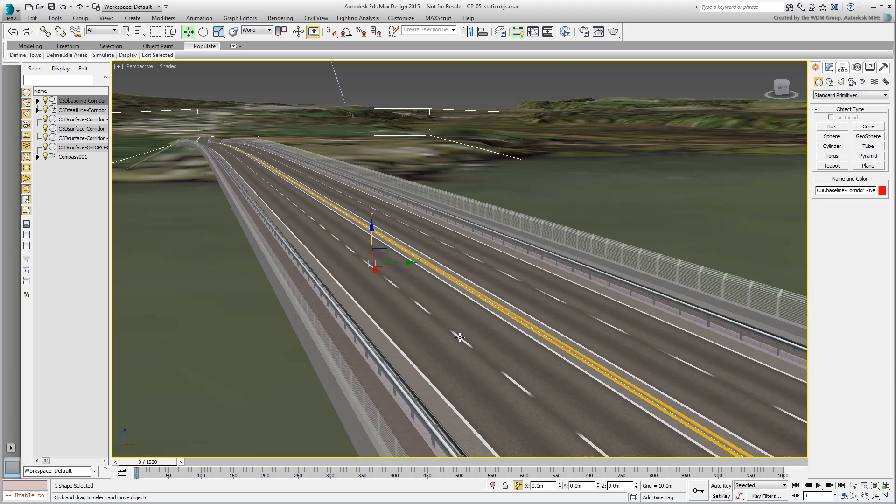
Open the Object Placement Style Editor with the Private Resource Kit and use the selected baseline as the parent shape.
click(314, 19)
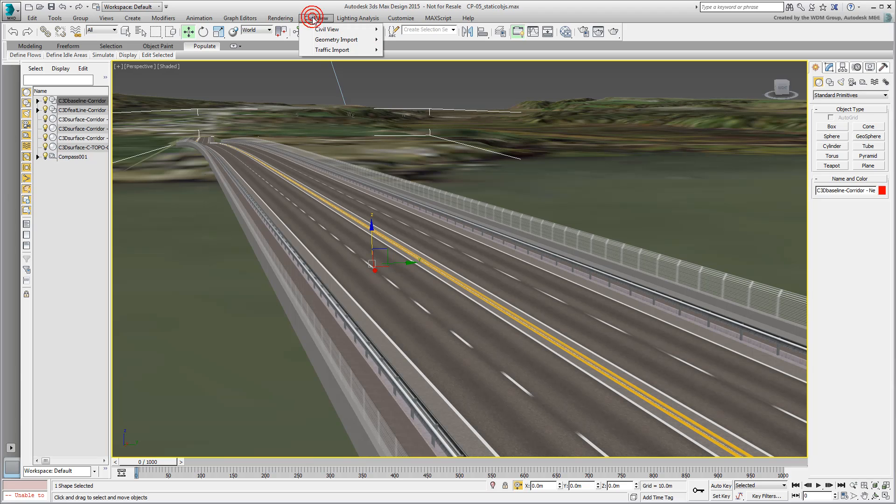
mouse_move(327, 29)
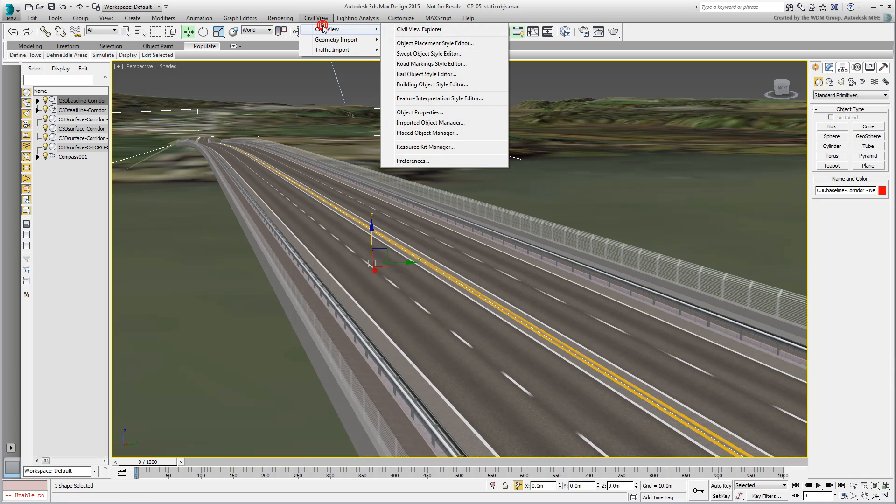
click(451, 44)
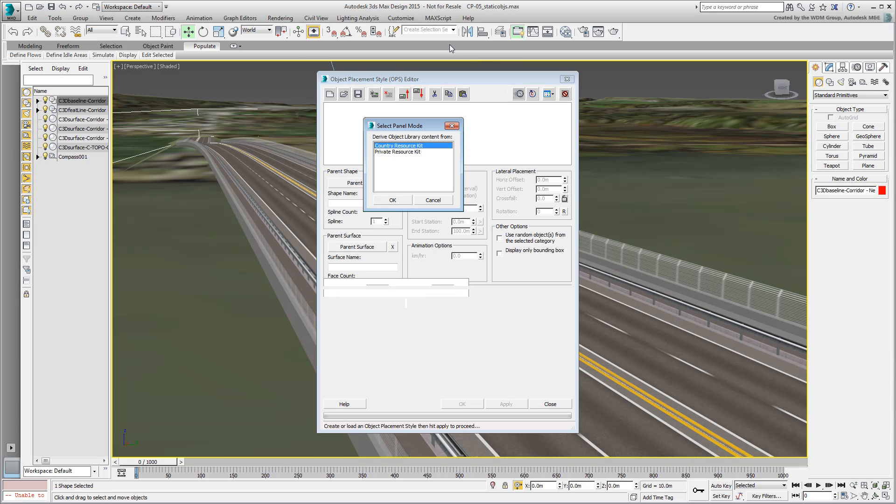
click(390, 153)
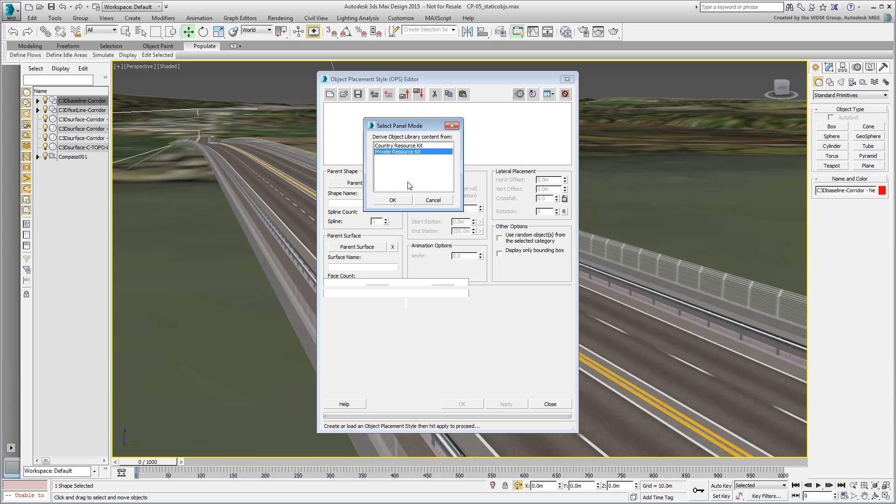
click(391, 200)
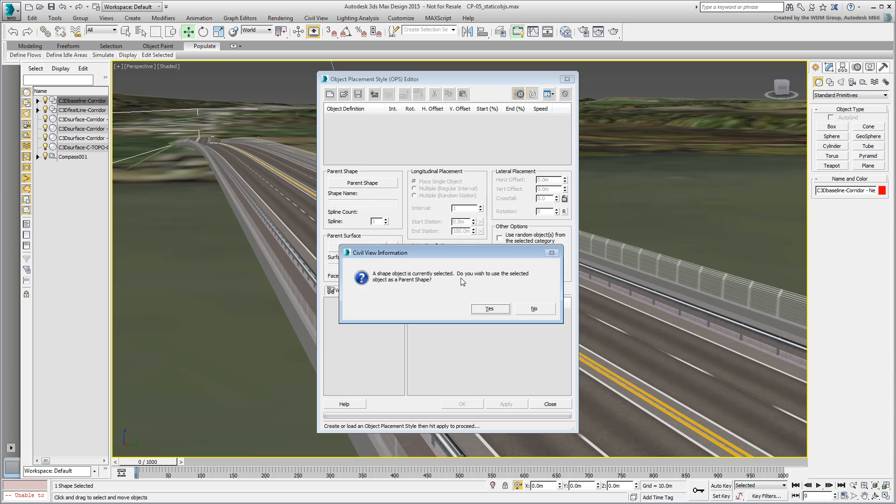
click(487, 311)
drag(435, 79, 132, 68)
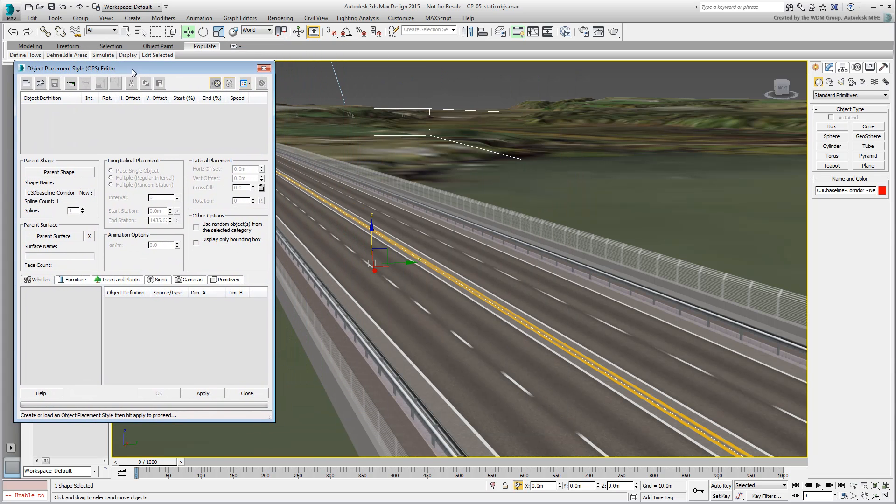
Add an object entry to the placement style and browse the library categories from vehicles to primitives.
click(70, 84)
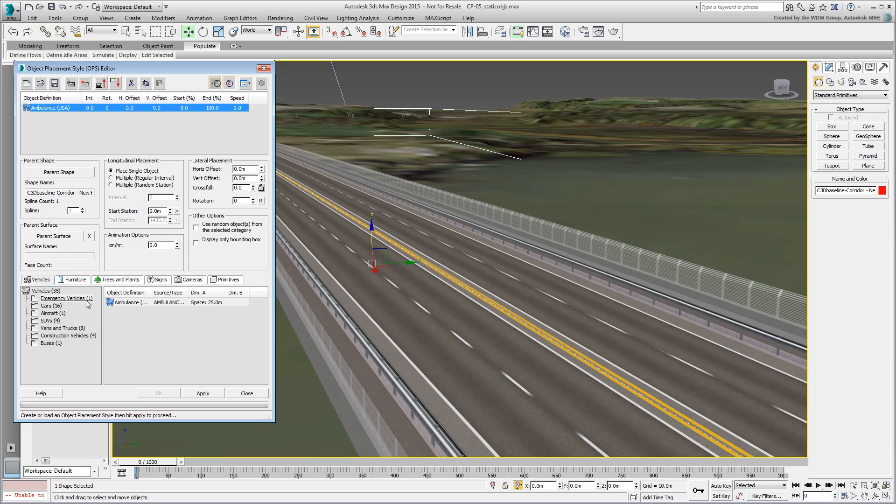
click(71, 280)
click(119, 280)
click(157, 280)
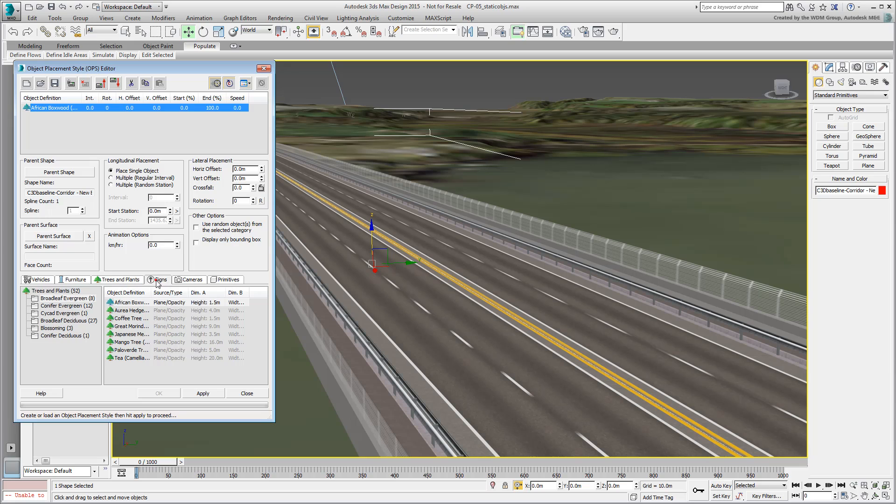
click(189, 280)
click(228, 280)
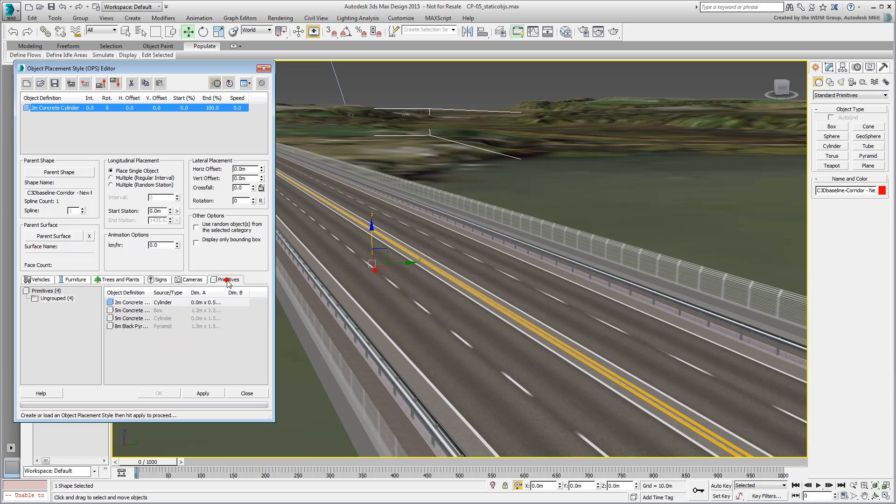
click(38, 280)
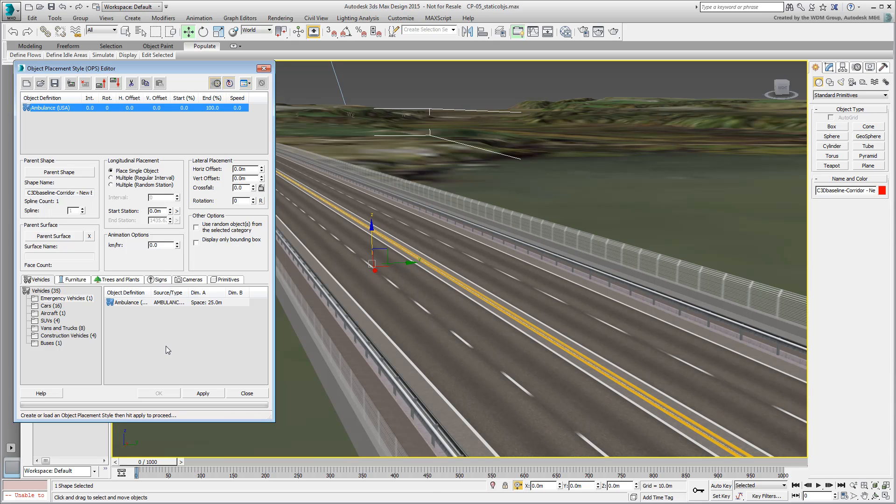
Browse the Cars category of the vehicle library with its entries shown as large icons.
click(43, 306)
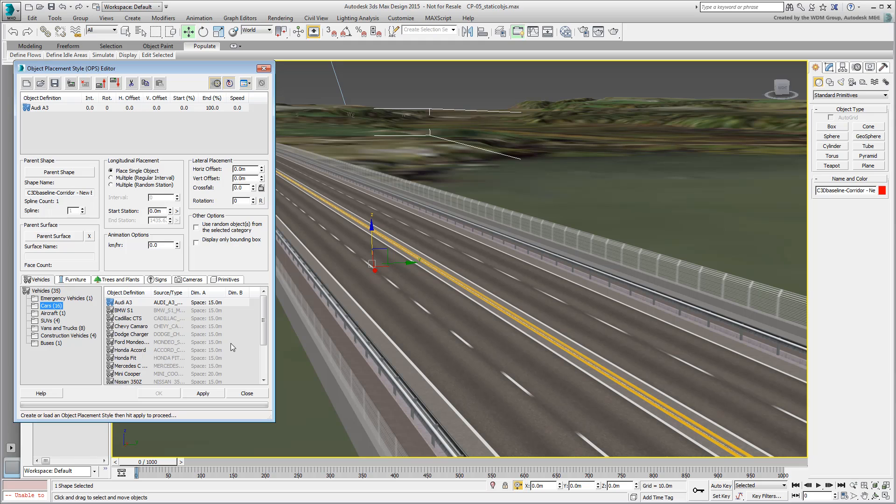
right_click(247, 342)
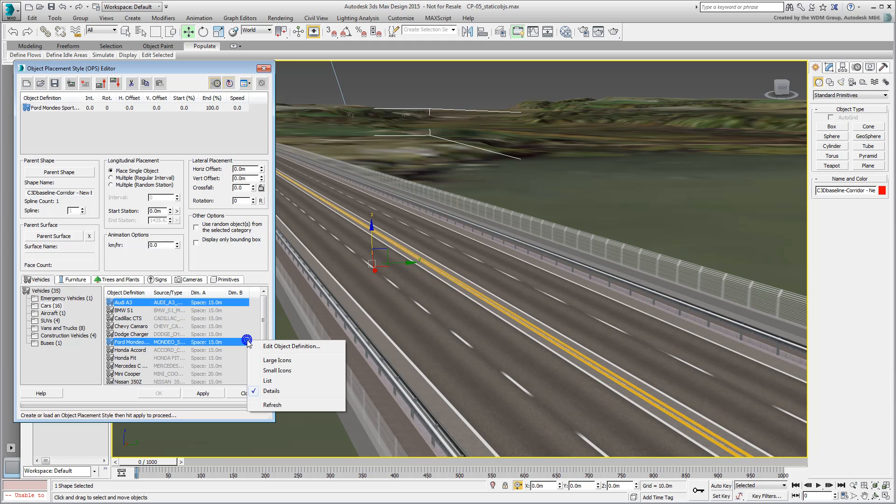
click(278, 360)
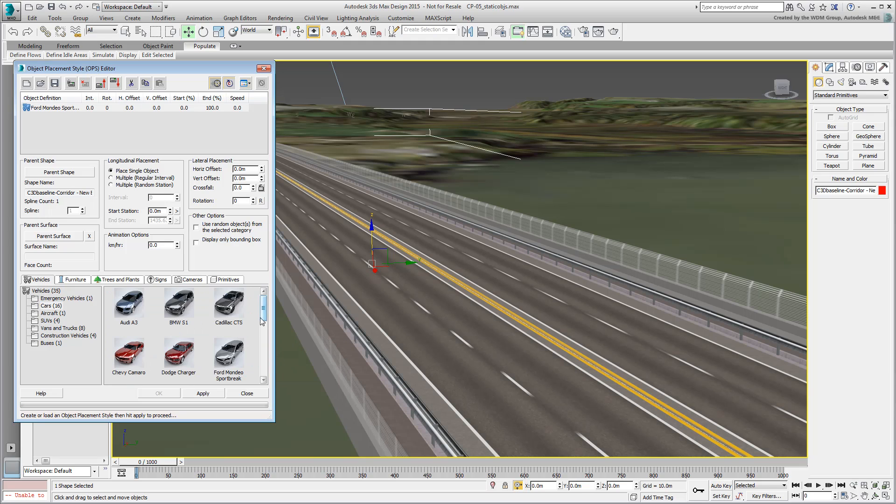
drag(264, 320, 266, 325)
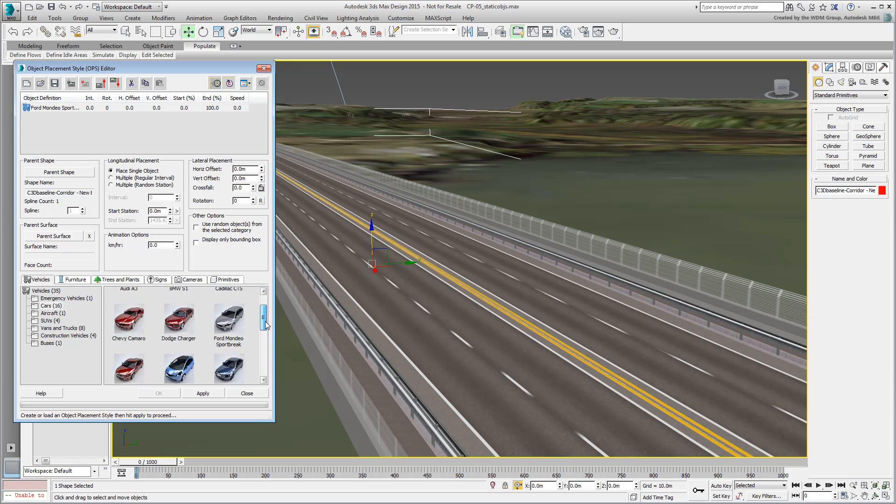
Place 10m Single Column lamps from the furniture library along the baseline at a regular interval of 60 m.
click(75, 279)
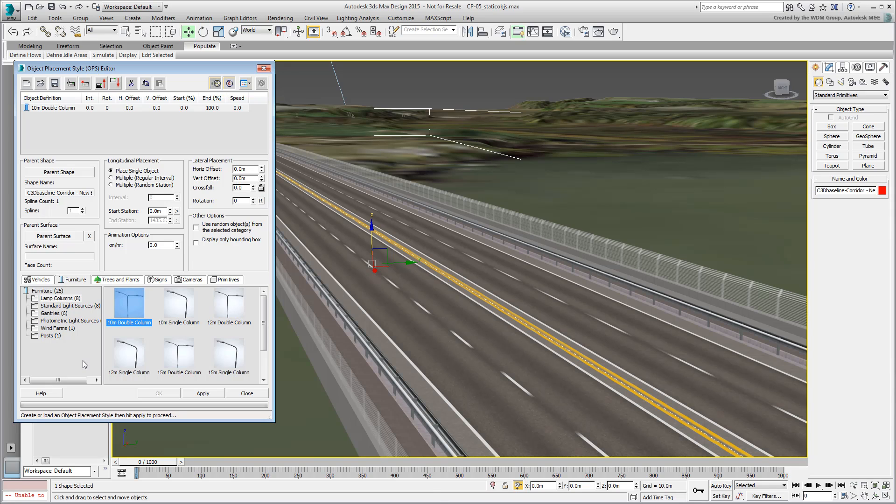
click(179, 314)
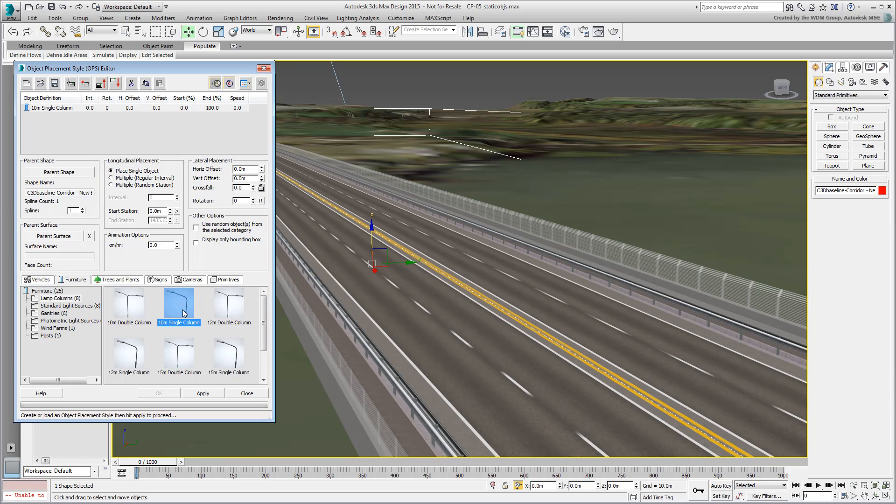
click(111, 177)
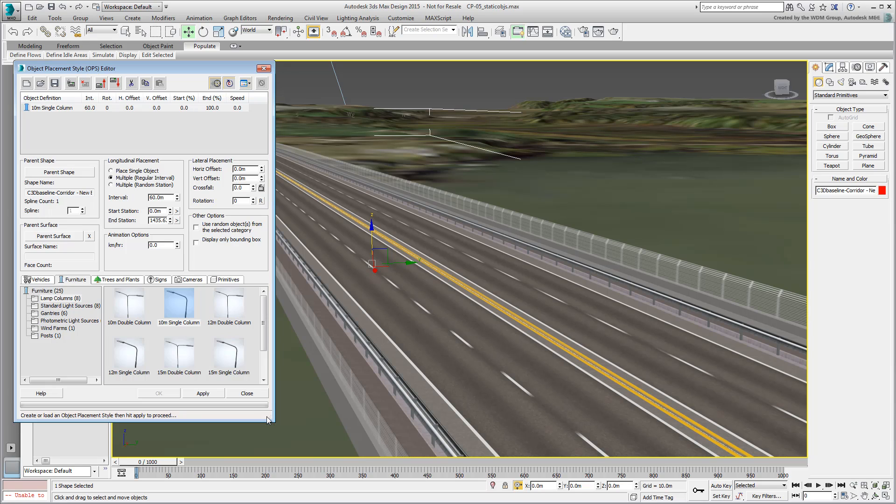
click(134, 357)
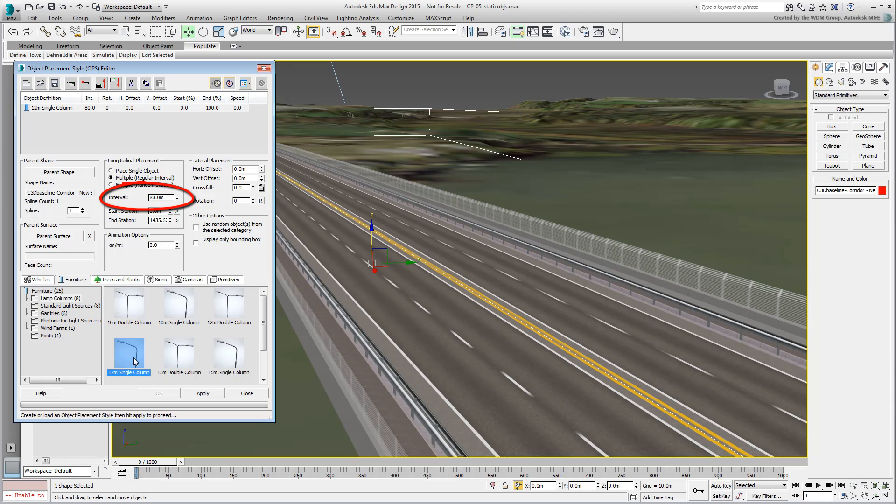
click(180, 310)
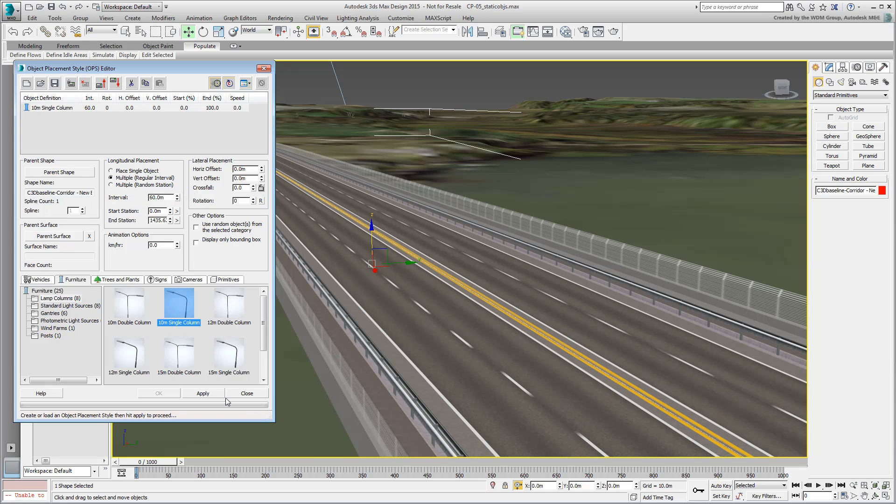
click(206, 396)
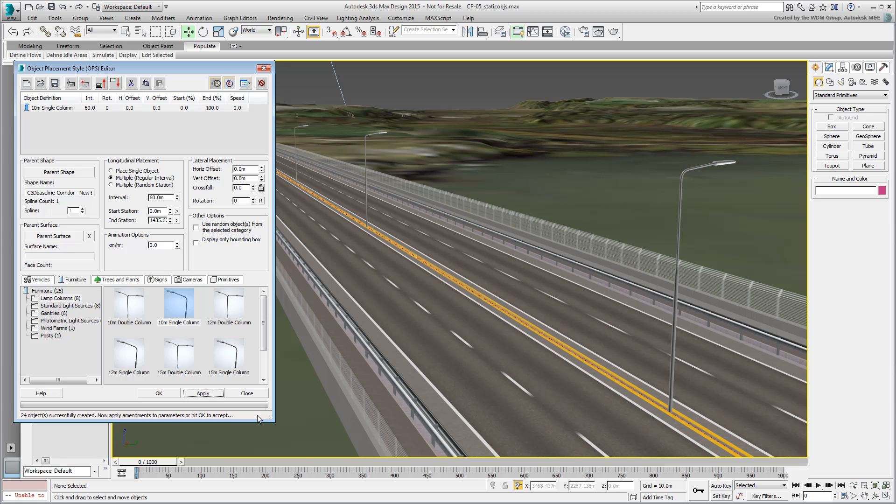
Set the lamp columns' horizontal offset to 10.3 m and apply it.
double_click(243, 168)
text(10.3)
key(Return)
click(208, 395)
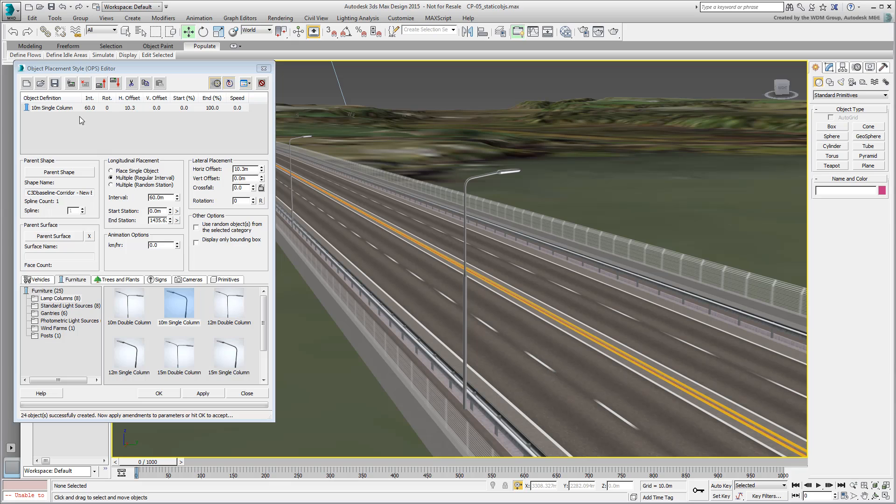
Duplicate the 10m Single Column entry in the placement style list.
click(60, 110)
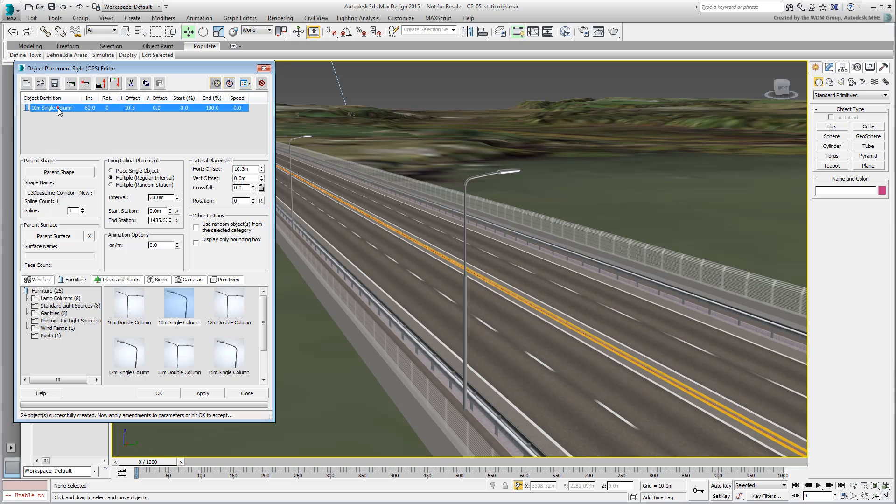
click(145, 84)
click(159, 83)
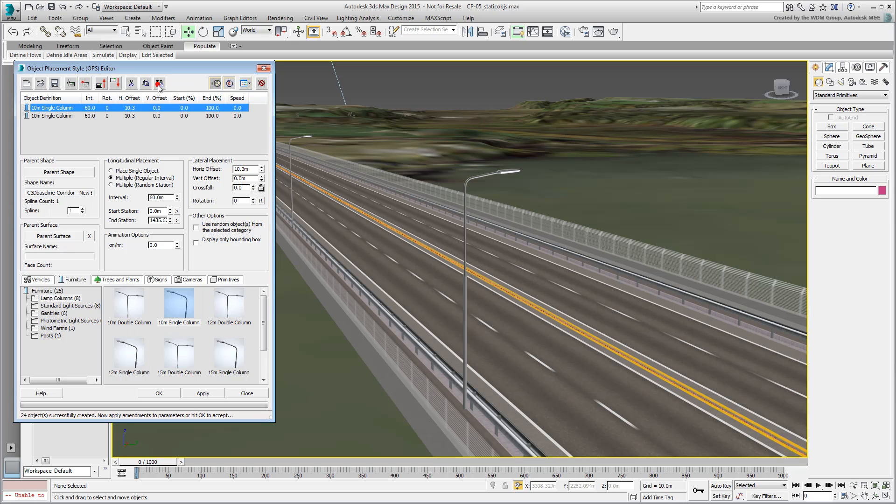
Set the second 10m Single Column entry's horizontal offset to -10.3 m and apply it.
click(57, 116)
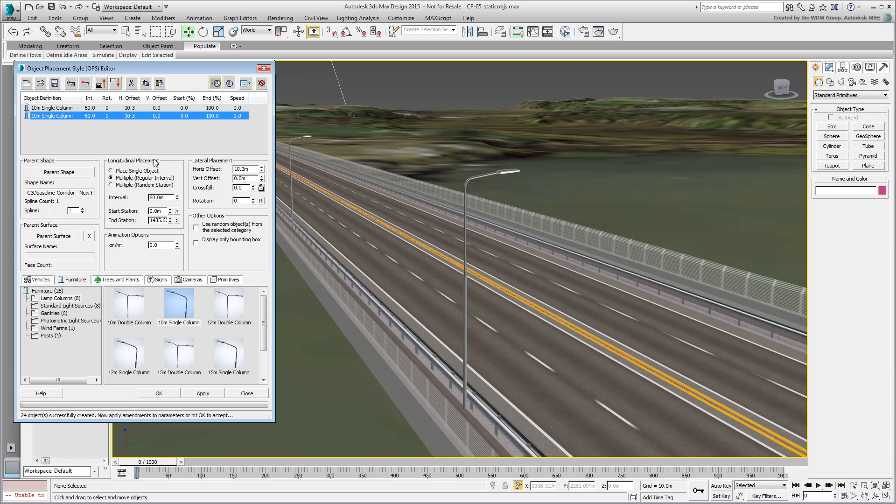
click(235, 169)
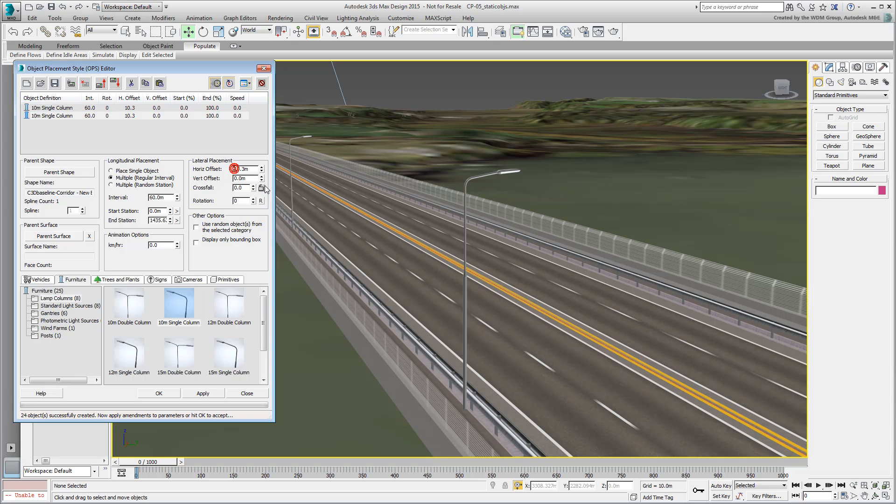
text(-)
click(203, 393)
middle_drag(393, 347, 298, 308)
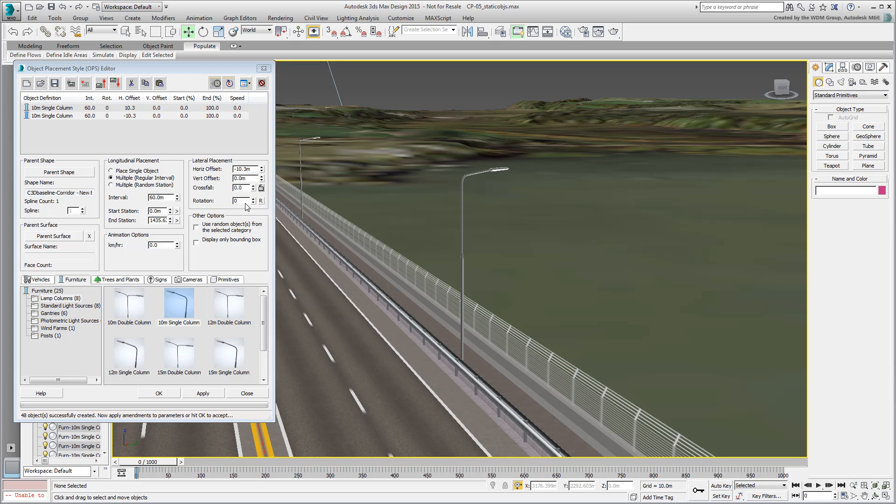
Rotate the second row of lamp columns by 180 degrees, apply it and inspect both rows along the bridge.
double_click(238, 201)
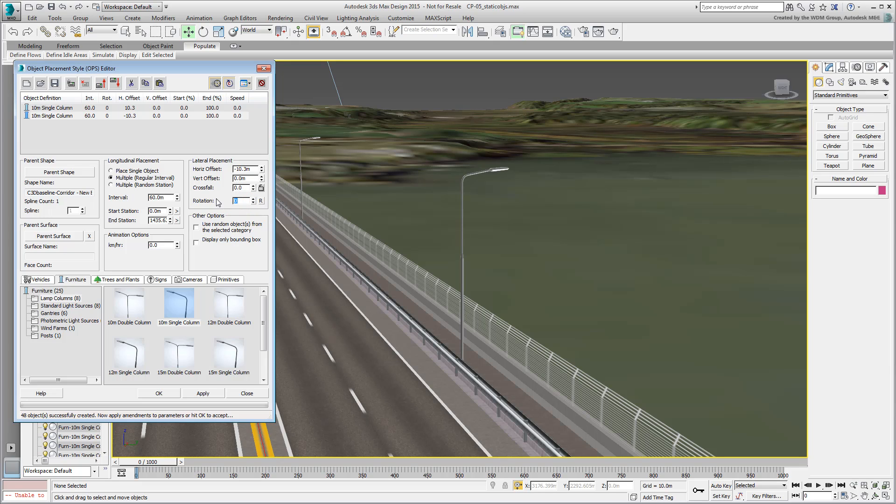
text(180)
key(Return)
click(203, 393)
middle_drag(323, 339, 469, 297)
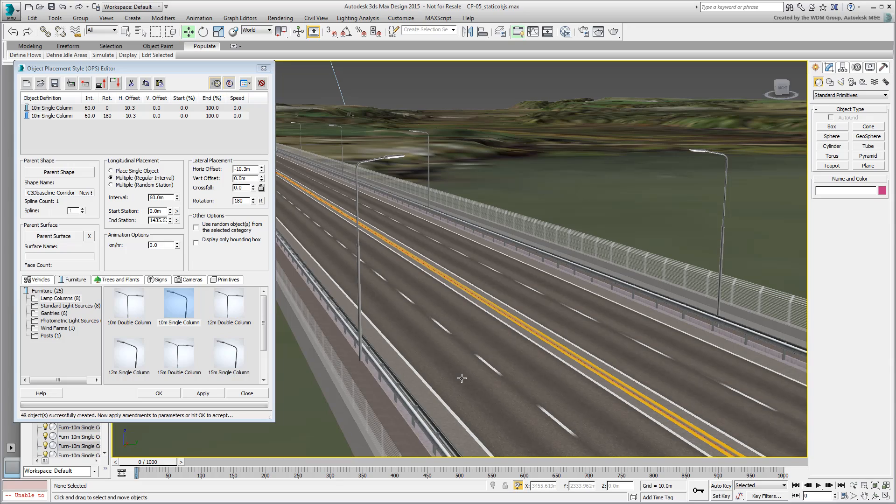
scroll(468, 316, down, 5)
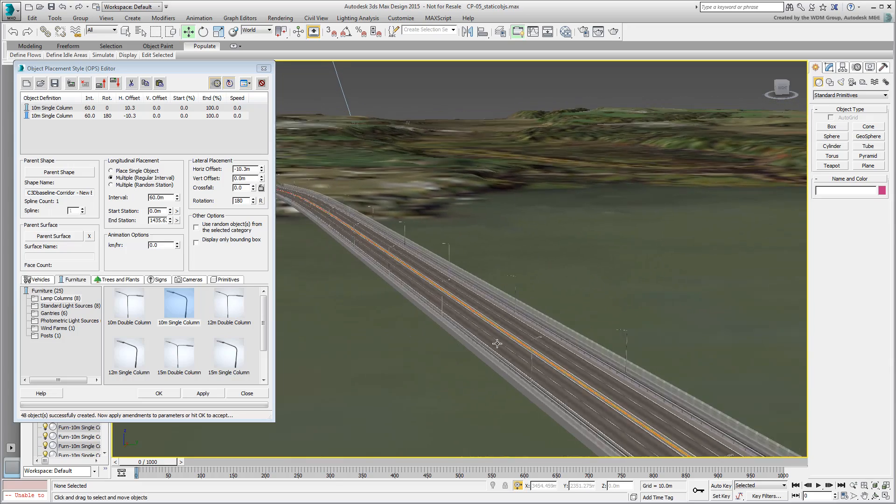
middle_drag(513, 355, 555, 345)
scroll(555, 345, up, 3)
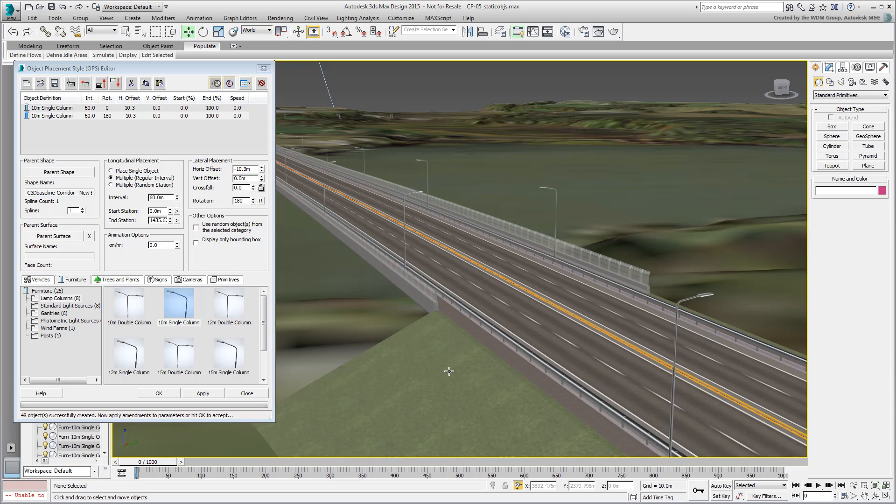
Add a new furniture entry to the placement style using the NL 20m Gantry from the Gantries category.
click(70, 85)
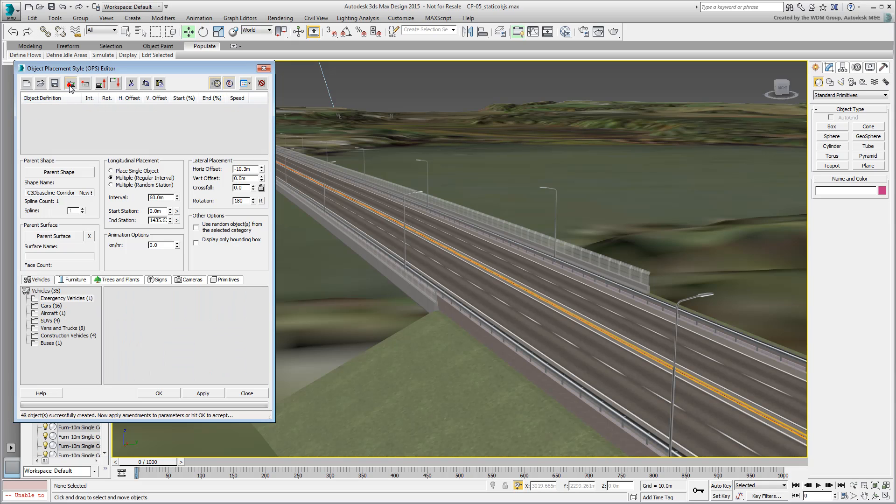
click(76, 280)
click(47, 313)
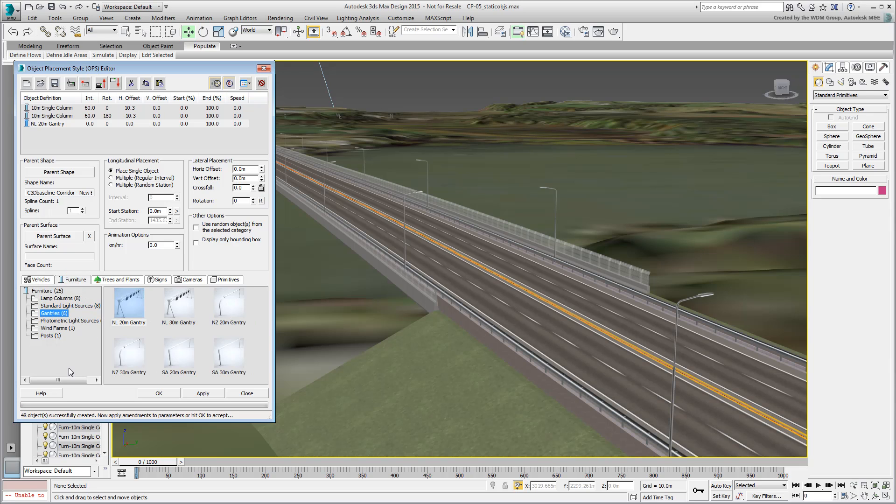
click(123, 305)
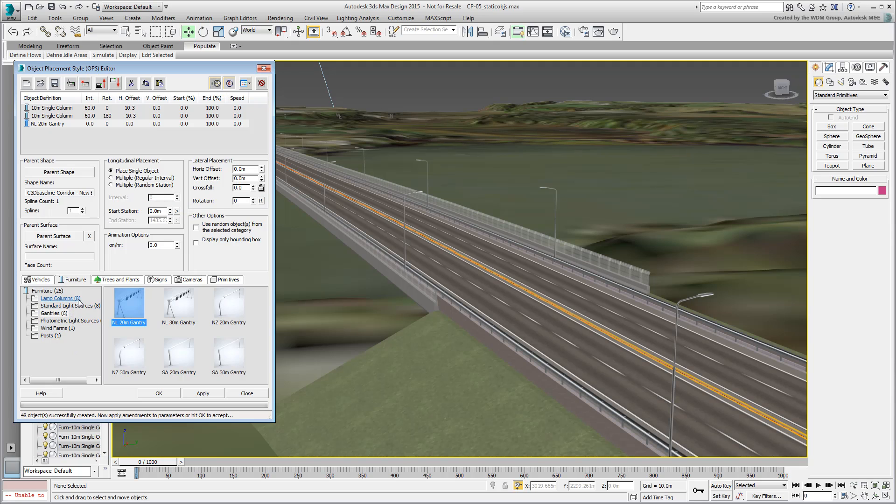
Position the gantry along the road by picking and adjusting its start station, set it to 1165 m and apply it.
click(177, 211)
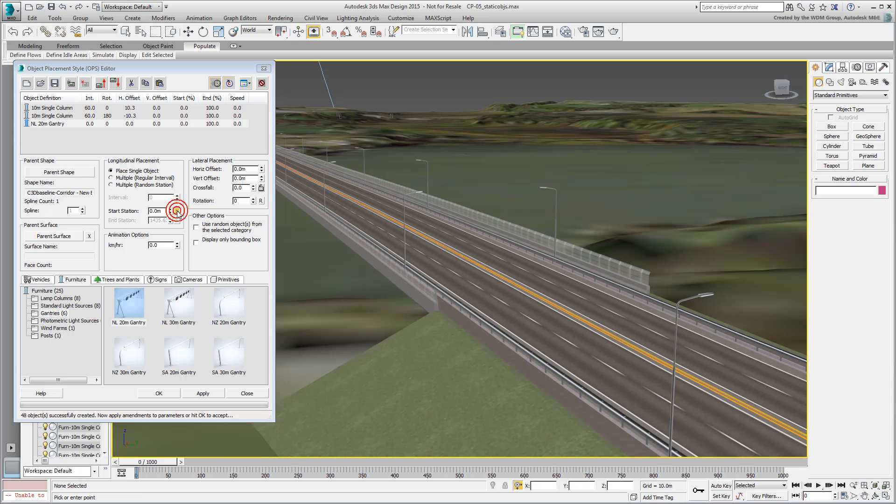
click(561, 310)
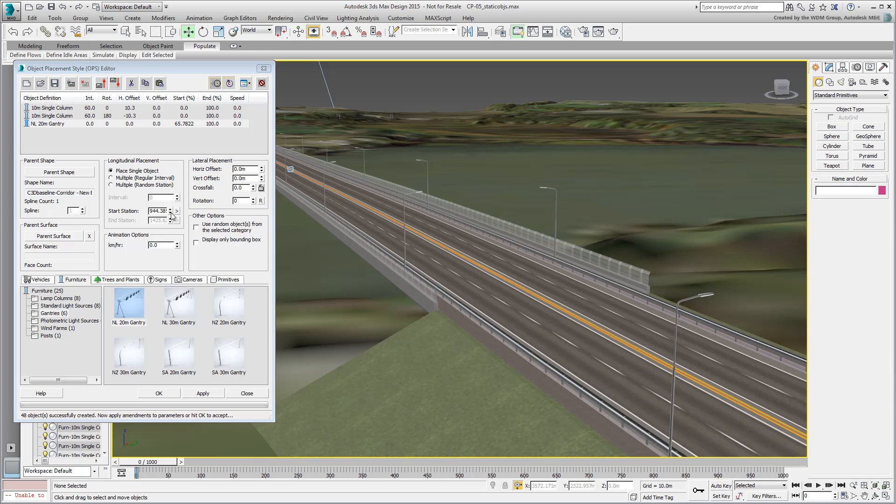
mouse_move(172, 213)
mouse_down()
mouse_move(168, 96)
mouse_move(176, 112)
mouse_up()
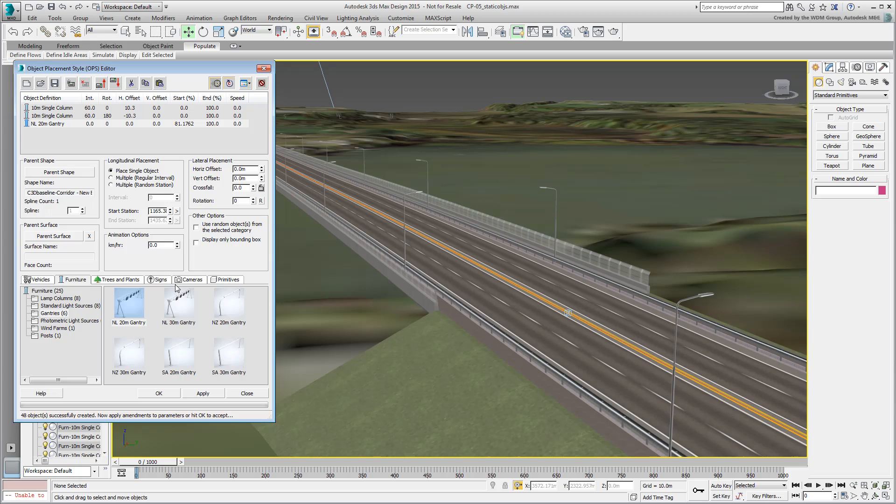
drag(162, 211, 232, 262)
text(5)
key(Return)
click(203, 395)
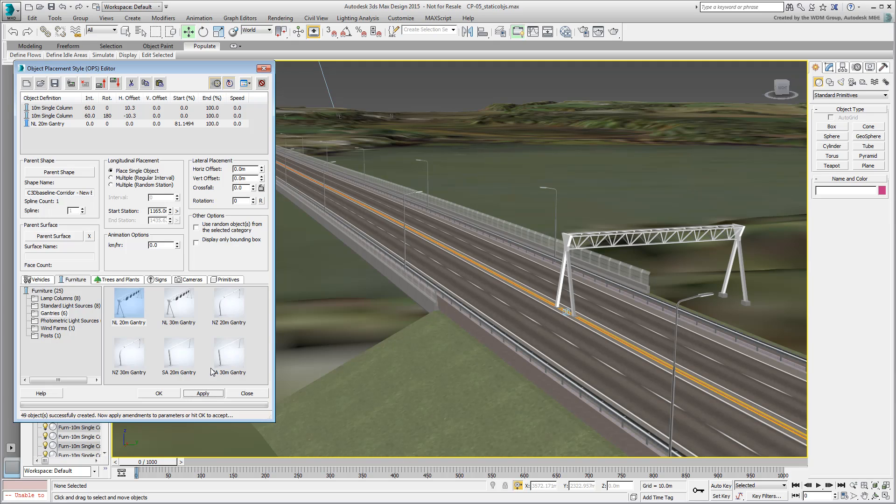
Set the gantry's horizontal offset to 10 m and apply it.
double_click(252, 168)
text(10)
key(Return)
click(208, 398)
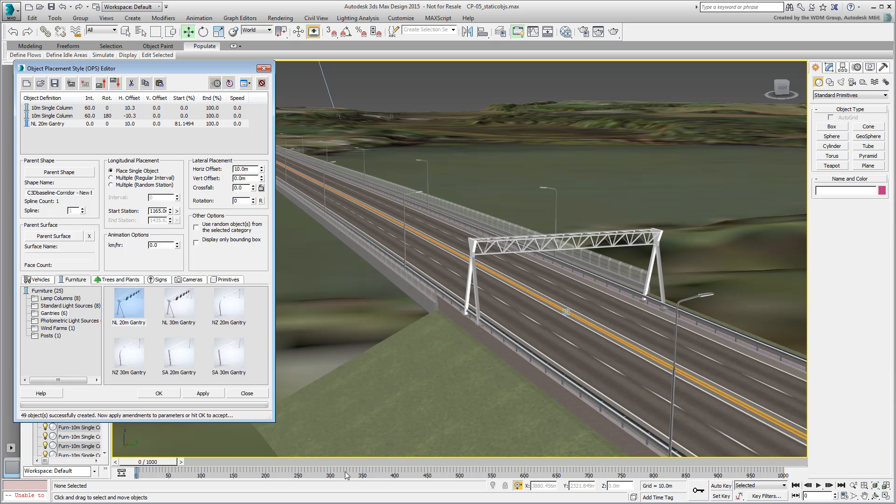
Add a new sign entry to the placement style using the AIRPORT2 sign.
click(71, 84)
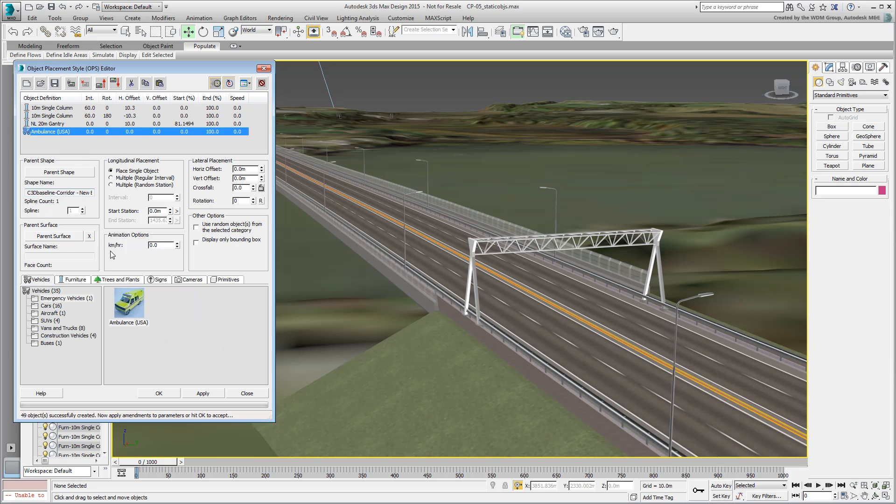
click(160, 280)
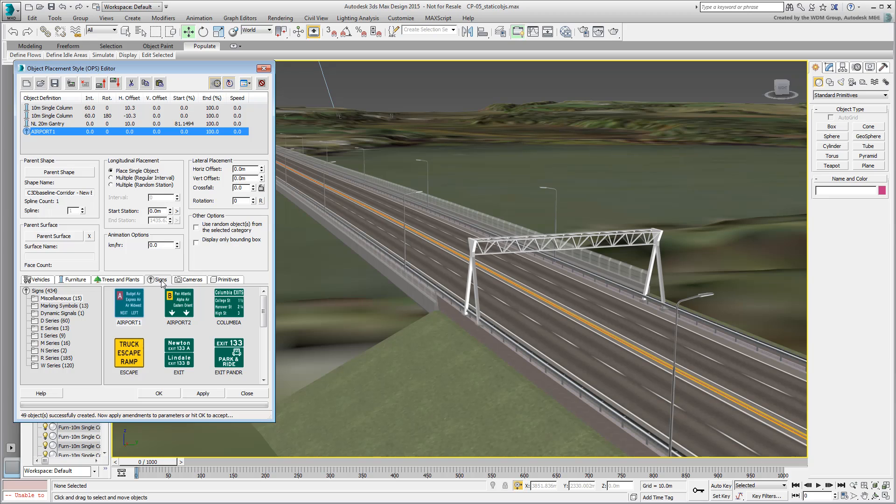
click(182, 312)
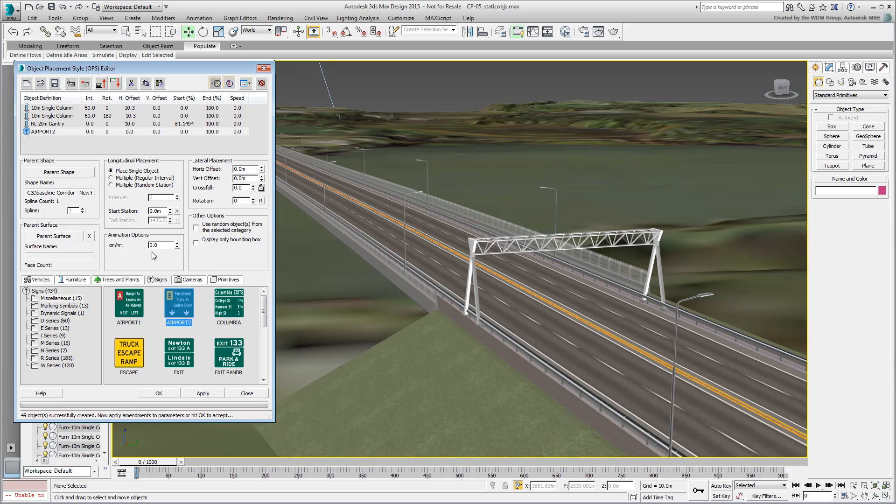
Set the AIRPORT2 sign's start station to 1166 m and apply it.
click(155, 211)
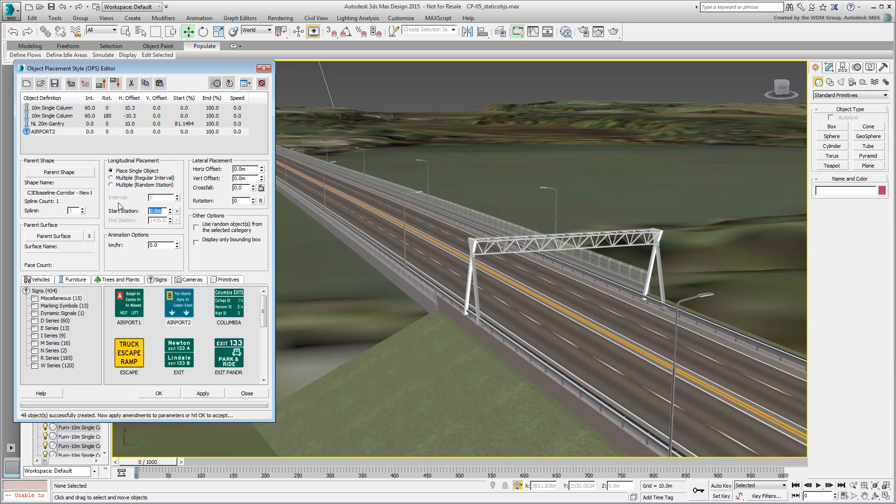
text(1166)
key(Return)
click(204, 394)
click(204, 394)
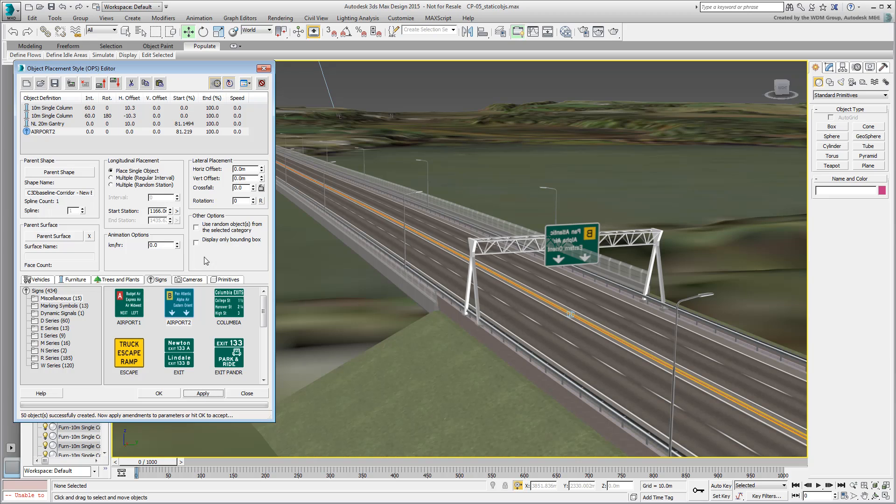
Rotate the AIRPORT2 sign by 180 degrees and apply it.
click(242, 200)
text(180)
key(Return)
click(204, 396)
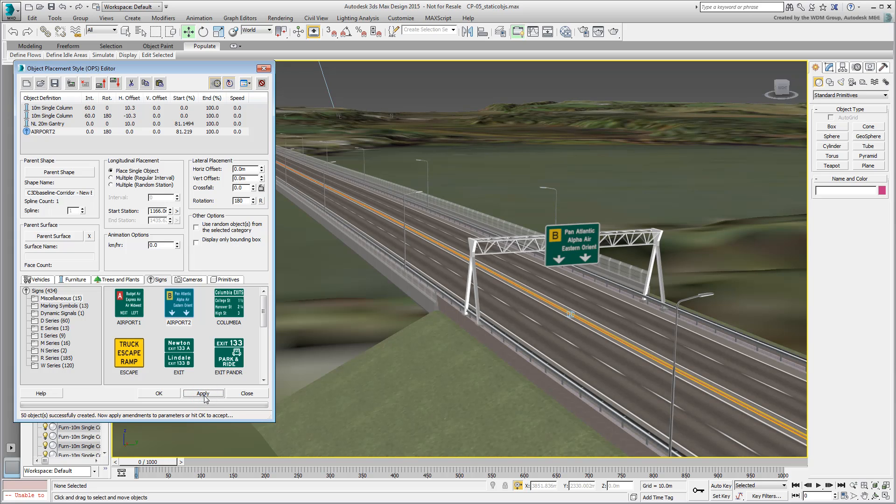
Try a horizontal offset of 4.5 m for the AIRPORT2 sign and apply it.
double_click(247, 169)
text(4.5)
key(Return)
click(202, 395)
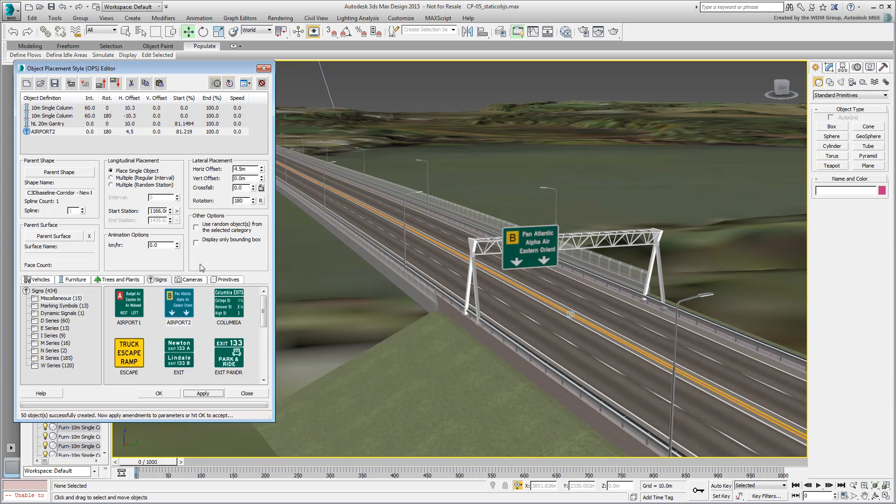
Set the AIRPORT2 sign's horizontal offset to -4.5 m and apply it.
double_click(240, 169)
text(-4.5)
key(Return)
click(201, 393)
Set the AIRPORT2 sign's vertical offset to 0.5 m, apply it and select the sign on the gantry.
double_click(251, 180)
text(0.5)
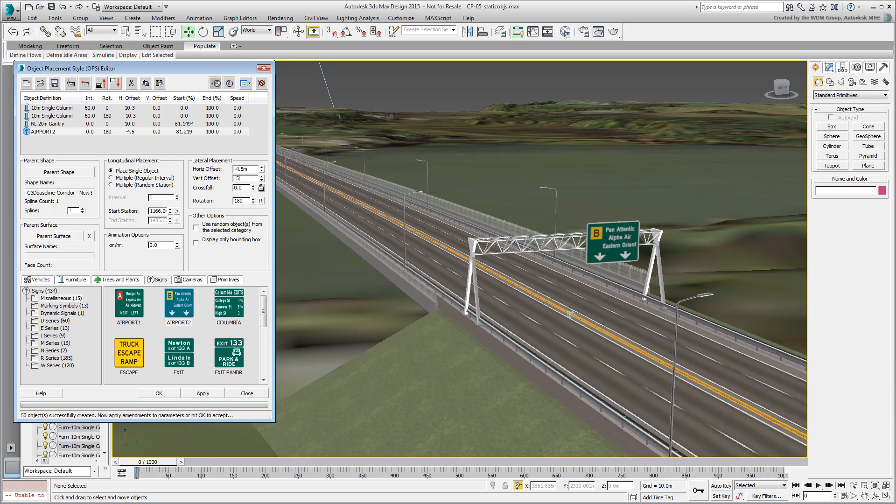
key(Return)
click(202, 393)
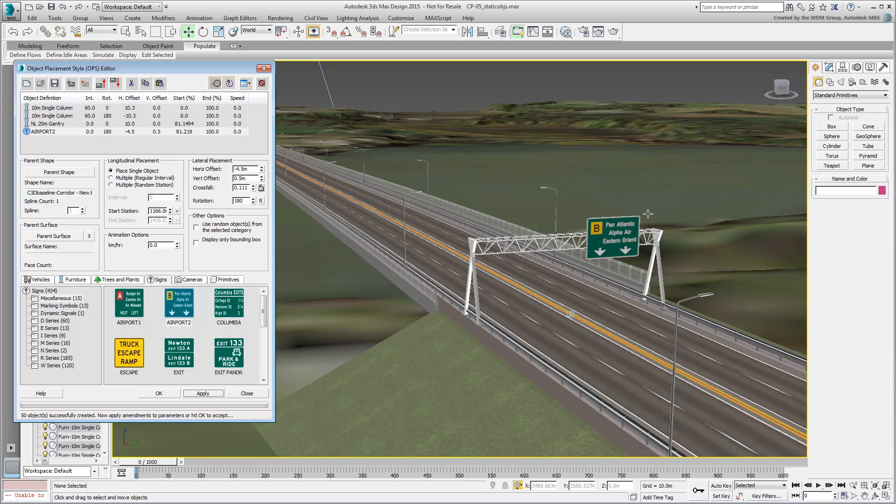
click(627, 223)
alt+middle_drag(541, 308, 363, 282)
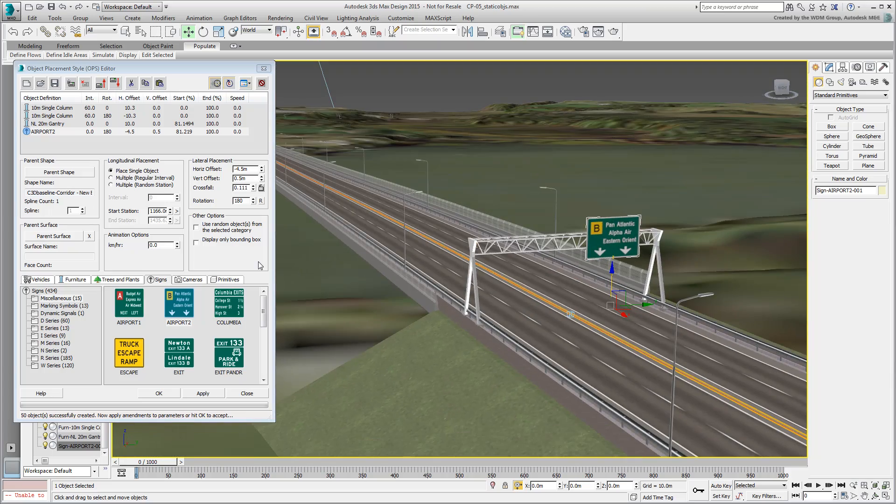
Add another sign entry to the placement style using the NB-19 sign from the N Series.
click(70, 84)
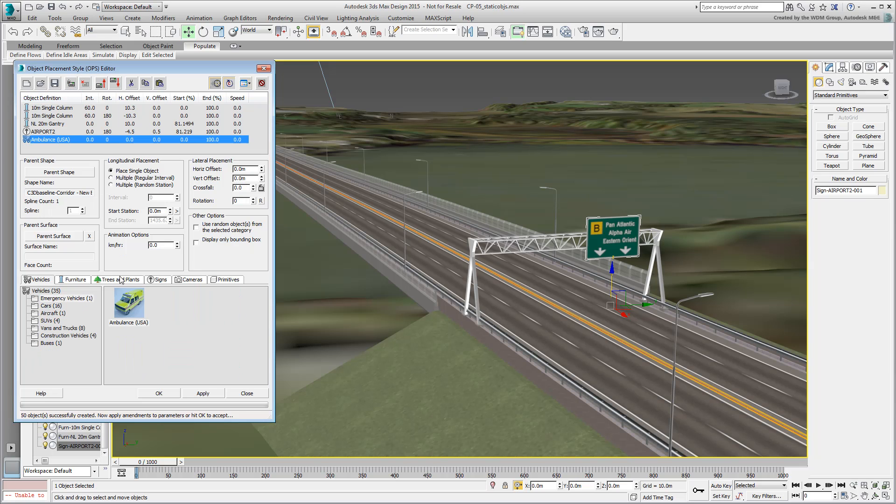
click(159, 280)
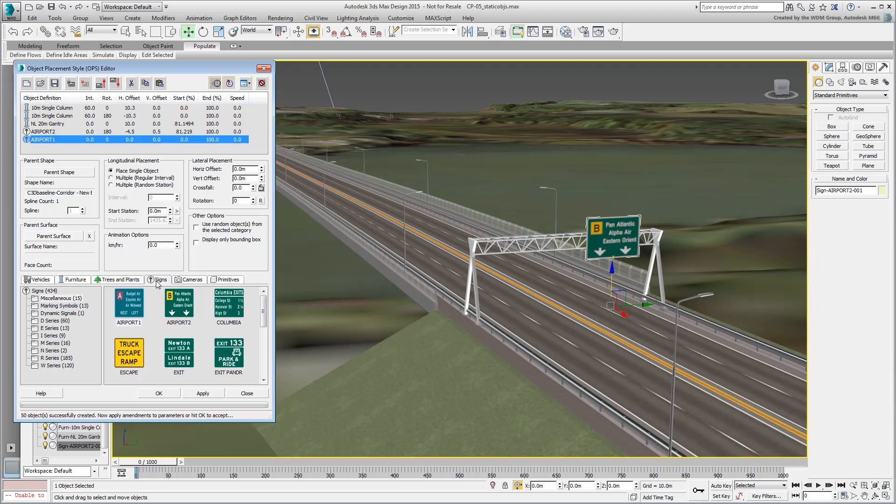
click(53, 350)
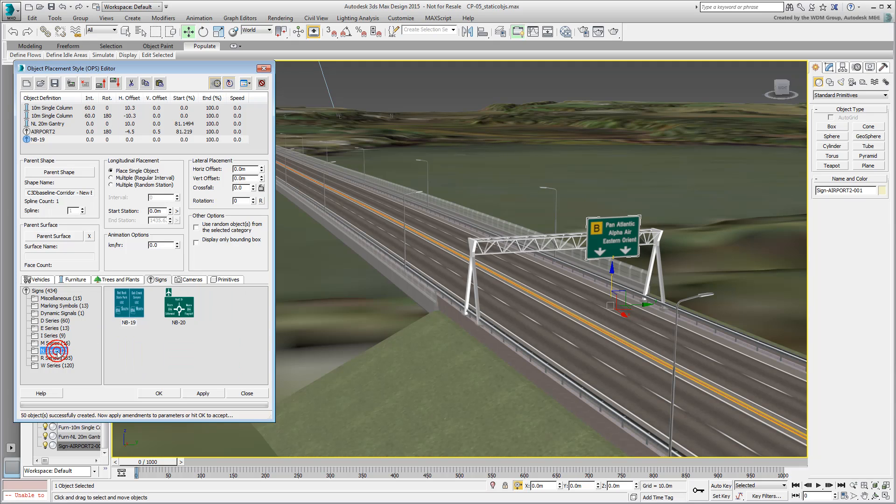
click(129, 303)
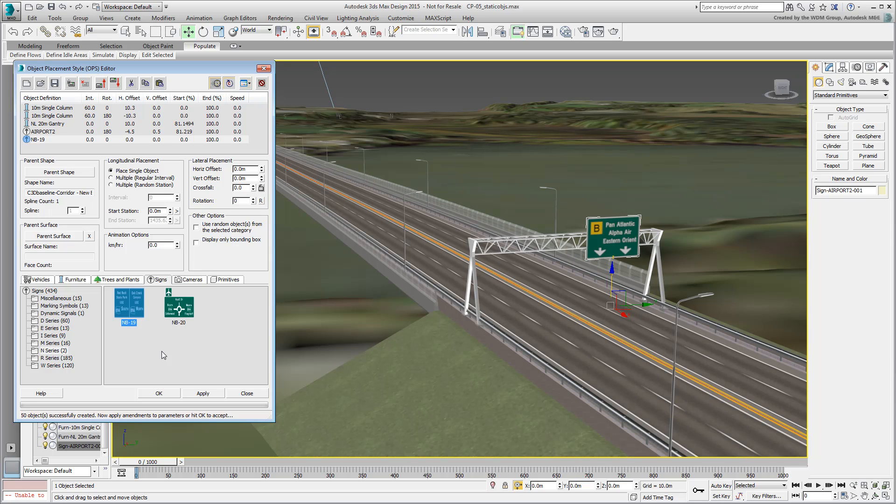
Set the NB-19 sign's start station to 1164 m and apply it.
double_click(162, 210)
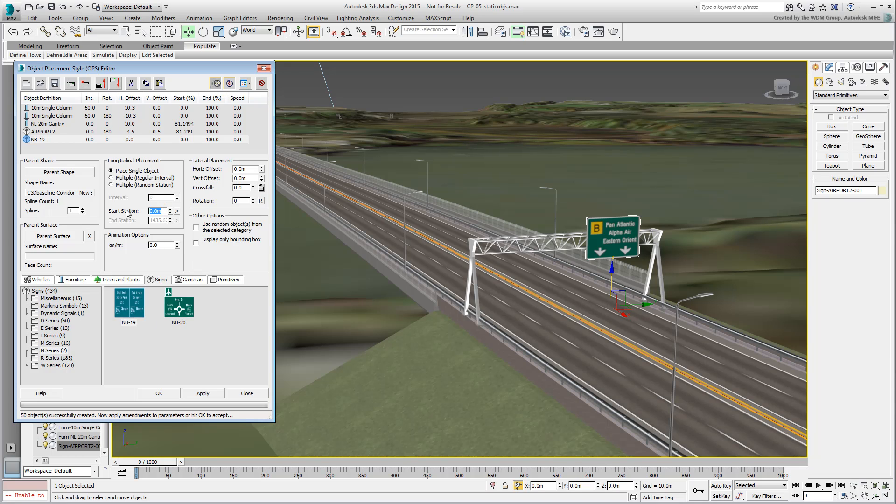
text(1164)
key(Return)
click(202, 393)
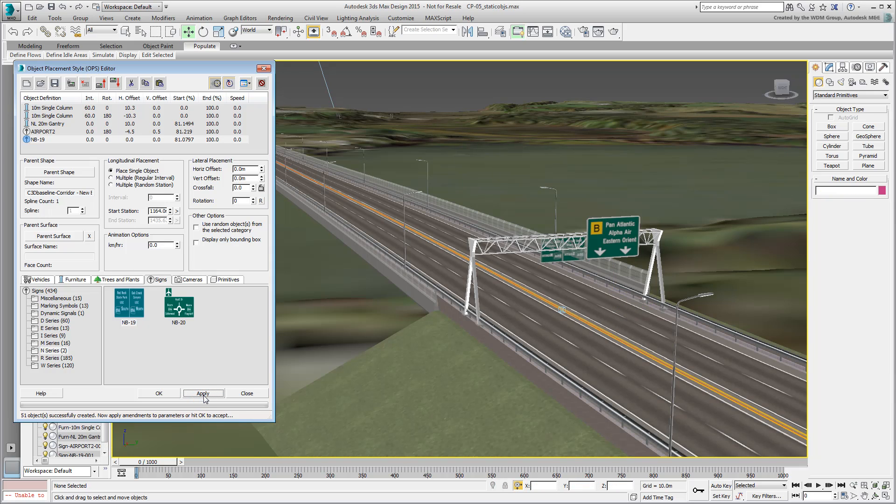
Set the NB-19 sign's horizontal offset to 4.5 m and apply it.
double_click(251, 171)
text(4.5)
key(Return)
click(202, 394)
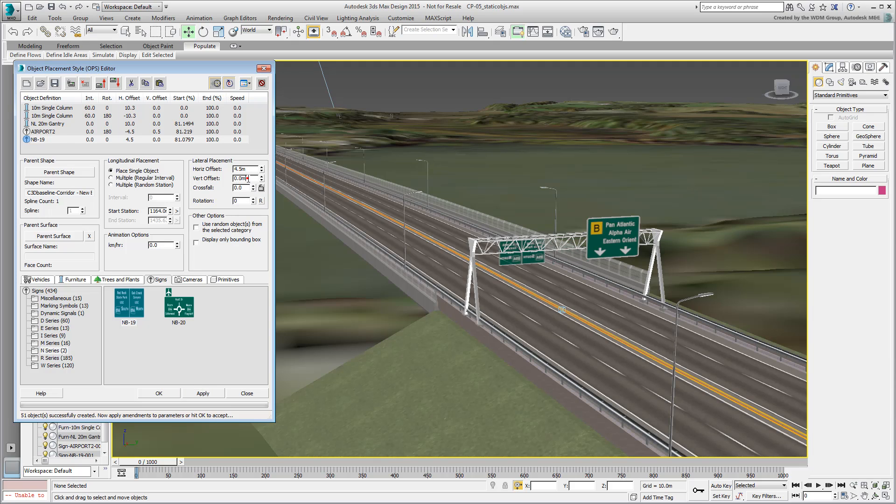
Set the NB-19 sign's vertical offset to 1 m, apply it and inspect the gantry from its opposite side.
double_click(248, 179)
text(1)
key(Return)
click(204, 394)
click(562, 309)
alt+middle_drag(595, 243, 670, 310)
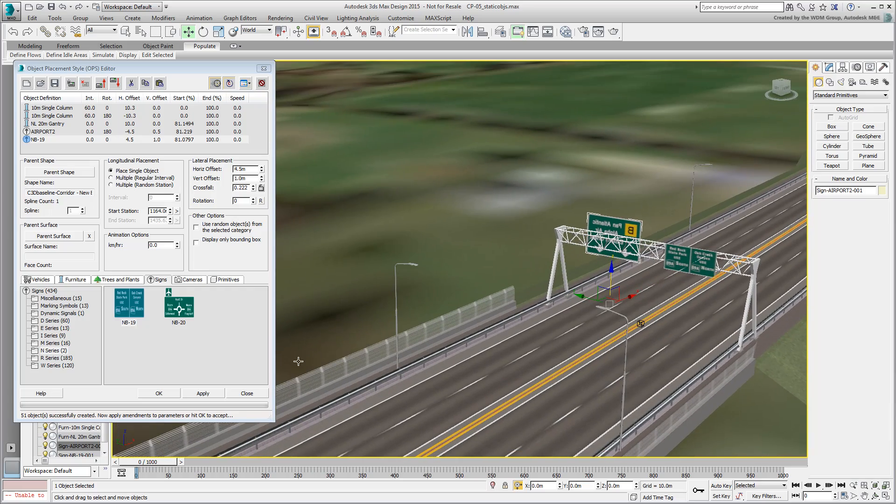
Render the gantry and its signs from both sides of the road, then close the rendered image.
click(613, 31)
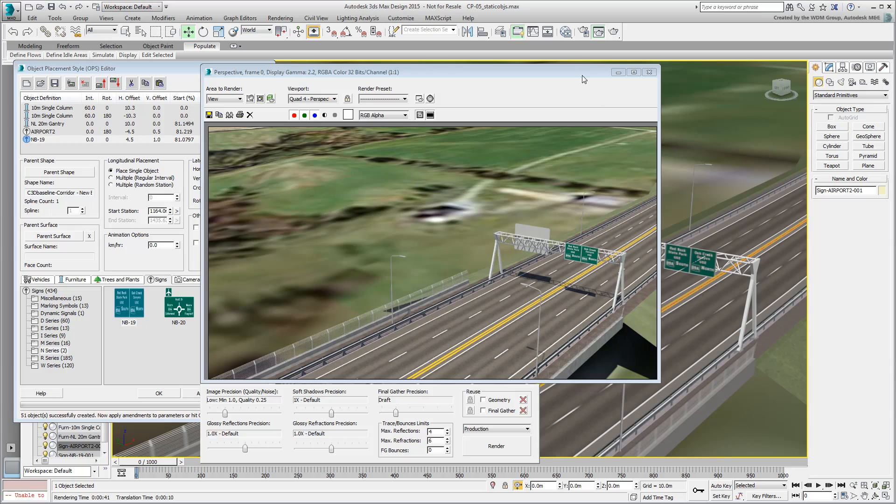
drag(582, 72, 403, 69)
alt+middle_drag(678, 301, 552, 294)
key(shift+q)
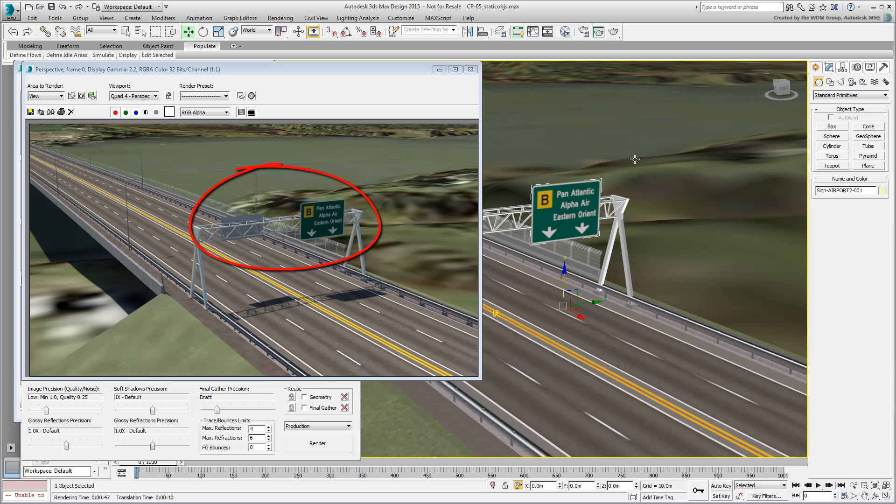
click(470, 69)
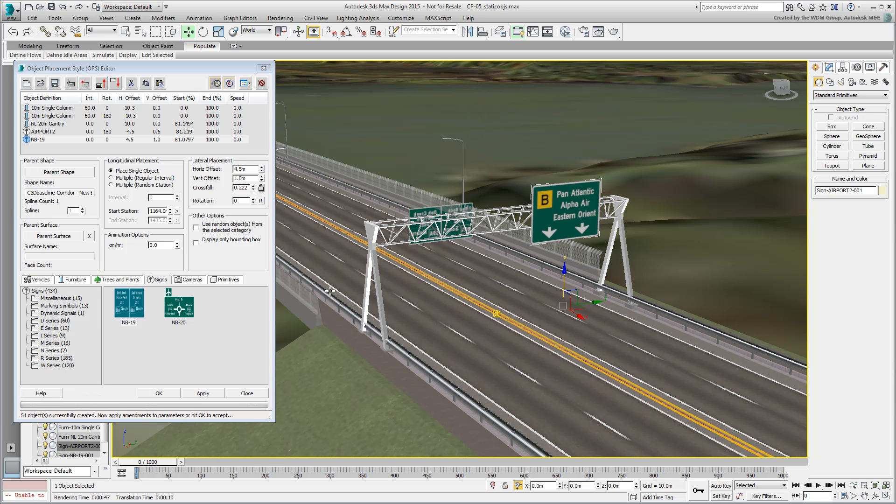
Duplicate the NL 20m Gantry entry and move the copy to the end of the placement style list.
scroll(361, 302, down, 15)
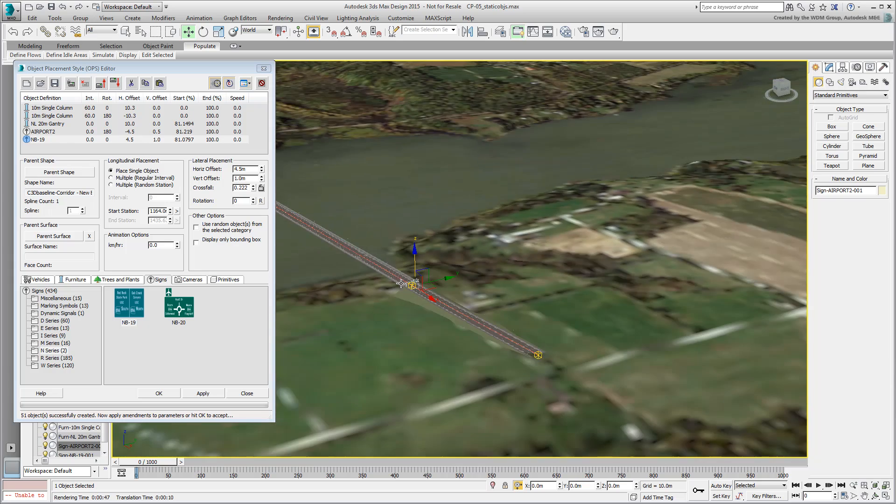
alt+middle_drag(402, 284, 458, 330)
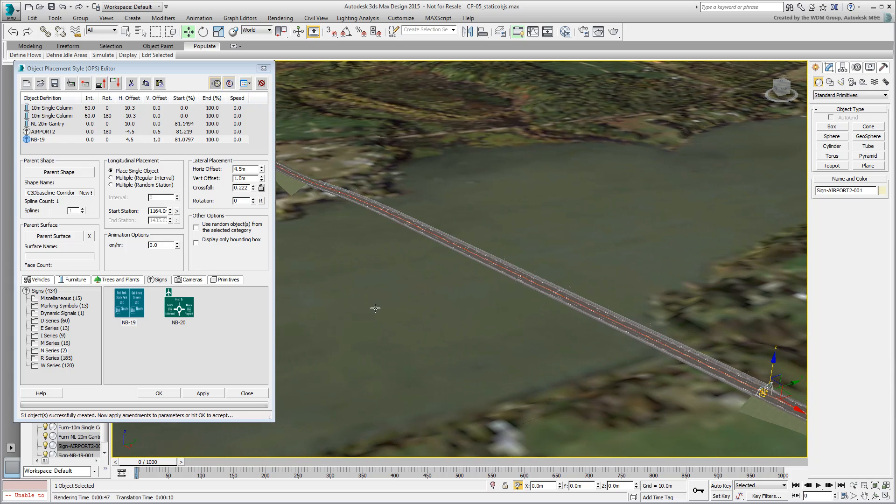
click(56, 124)
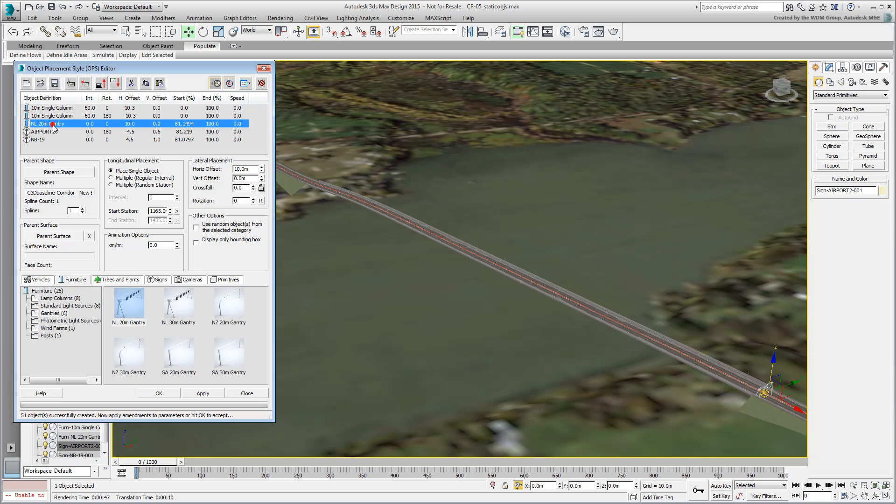
click(145, 82)
click(159, 83)
click(115, 84)
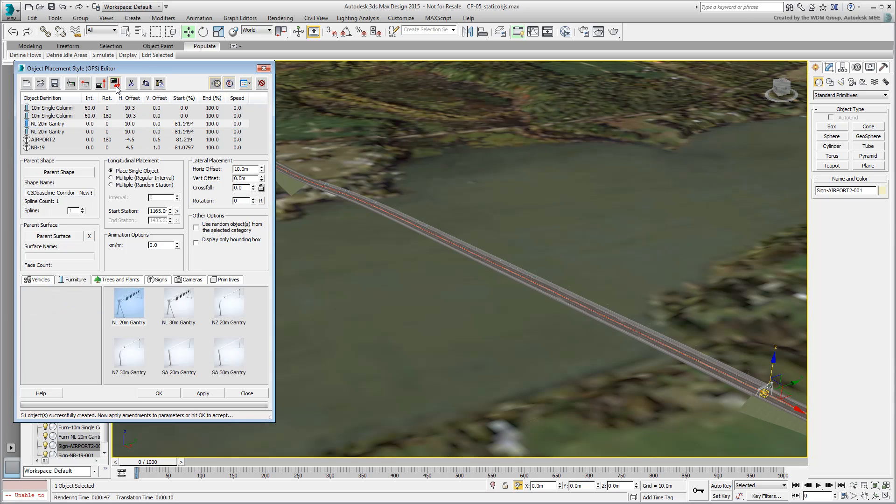
click(115, 84)
click(116, 84)
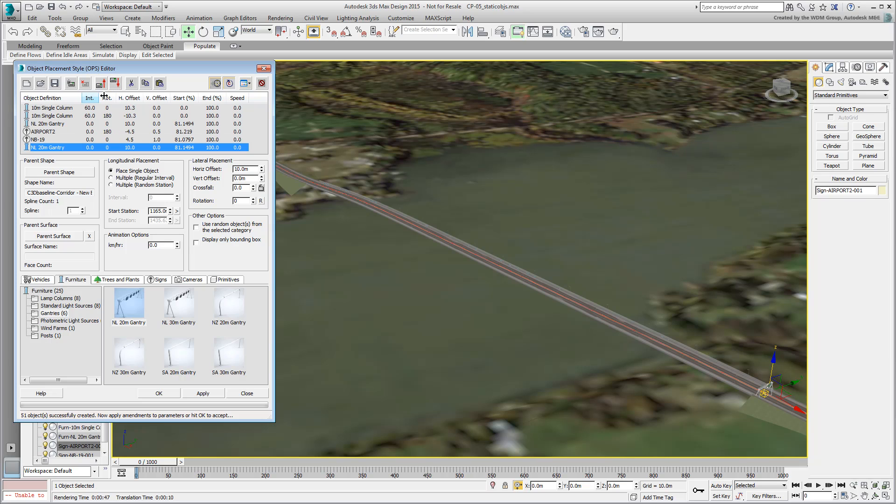
Duplicate the AIRPORT2 sign entry and move the copy to the end of the placement style list.
click(41, 132)
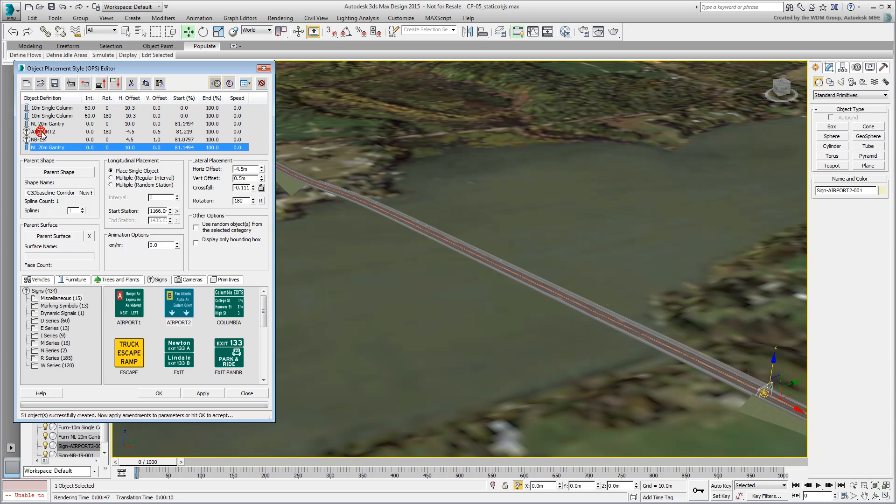
click(159, 84)
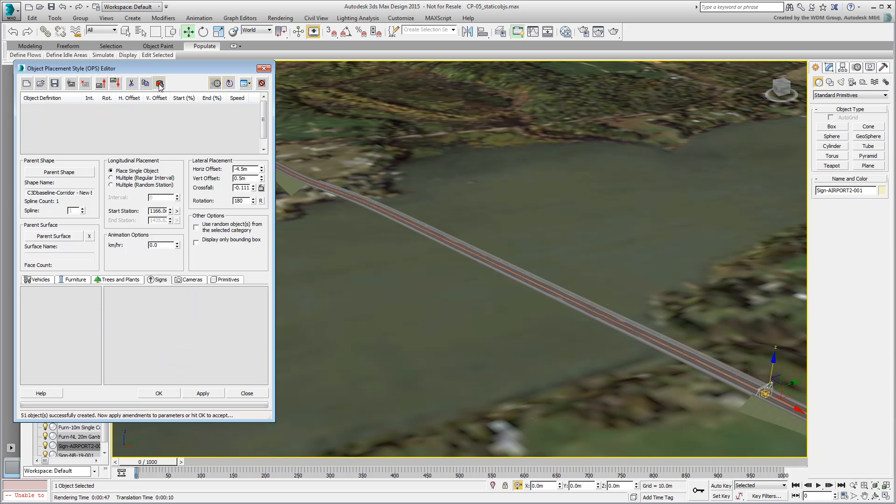
click(115, 85)
click(116, 84)
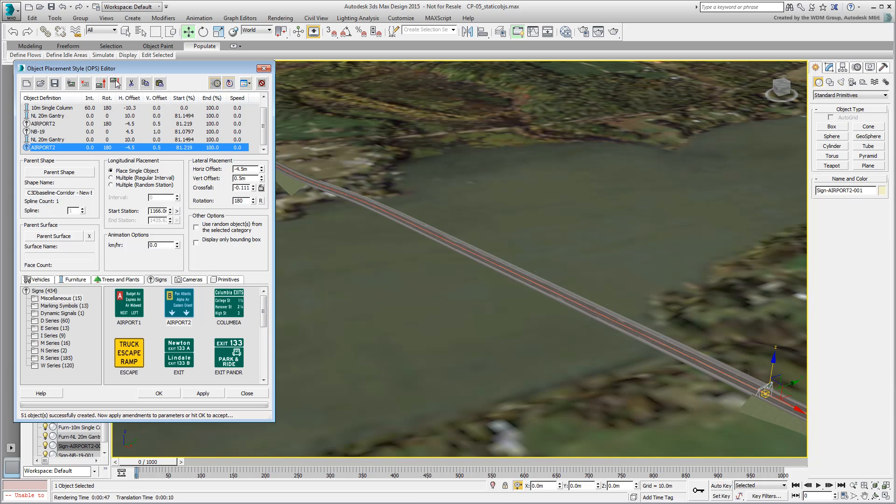
Duplicate the NB-19 sign entry and move the copy below the AIRPORT2 copy at the end of the list.
click(51, 132)
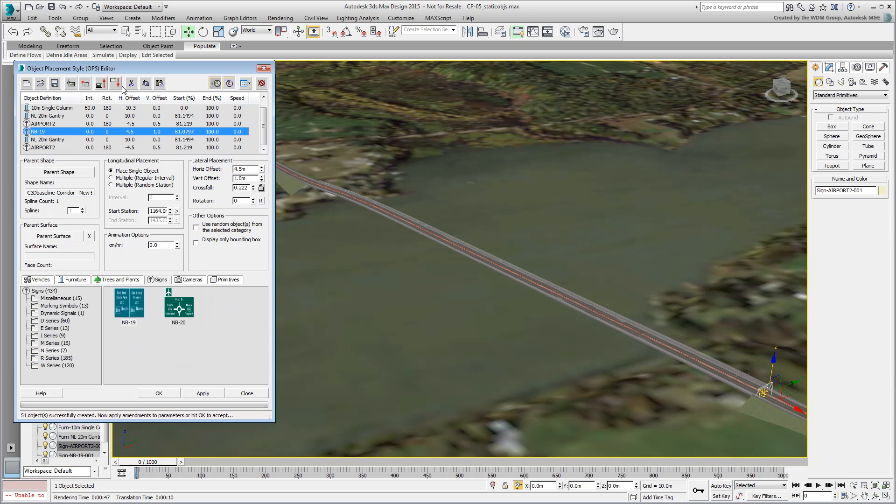
click(145, 85)
click(159, 83)
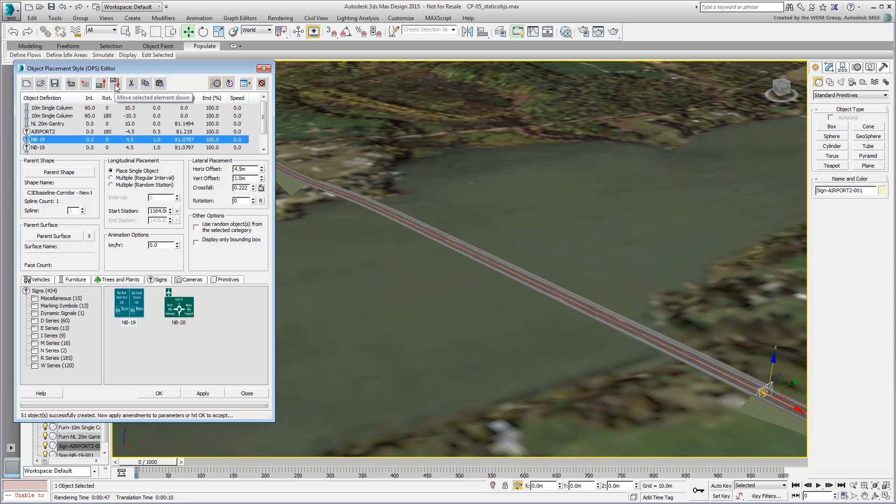
click(115, 85)
click(115, 84)
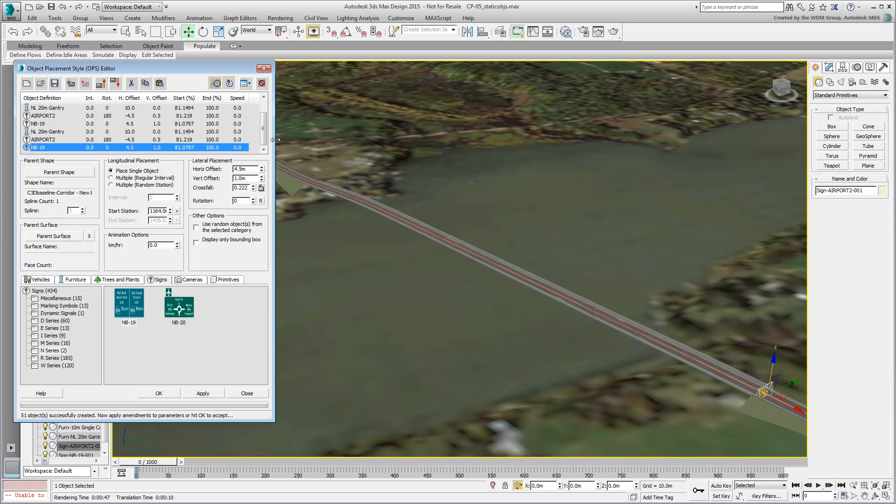
Set the copied NL 20m Gantry's start station to 285 m, near the far end of the bridge, and apply it.
click(60, 131)
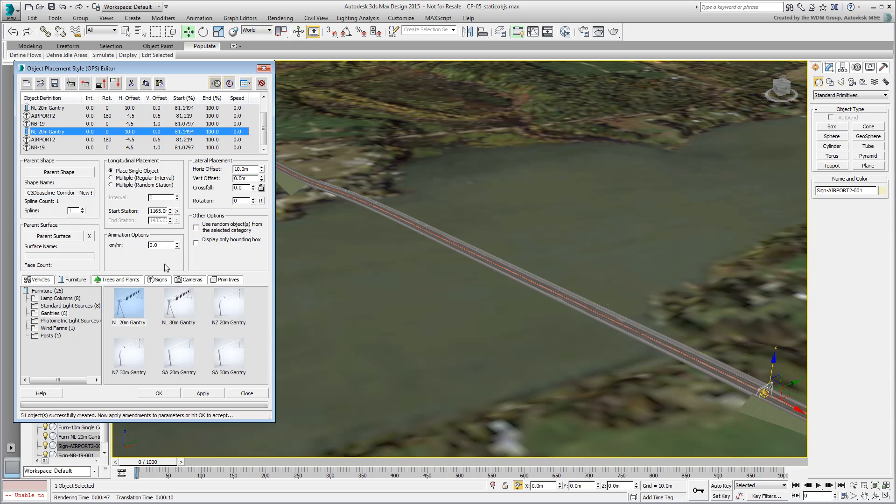
drag(170, 213, 186, 129)
scroll(456, 296, up, 5)
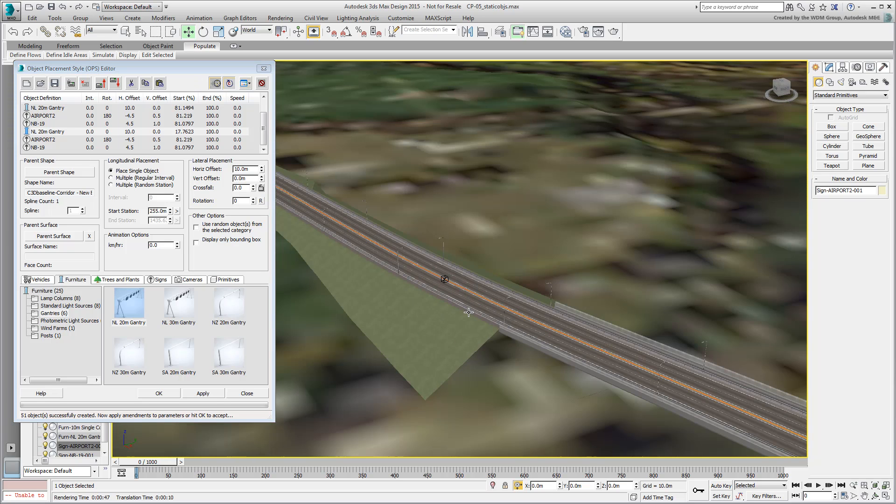
scroll(441, 288, up, 3)
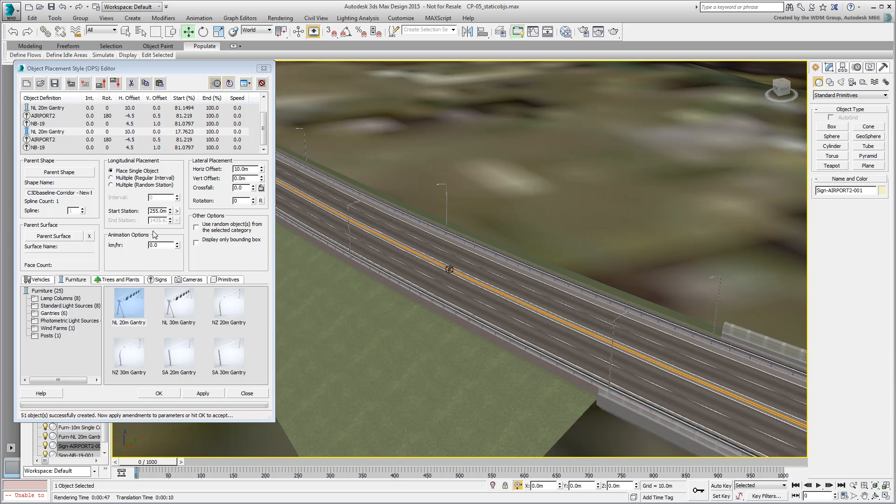
drag(152, 211, 216, 218)
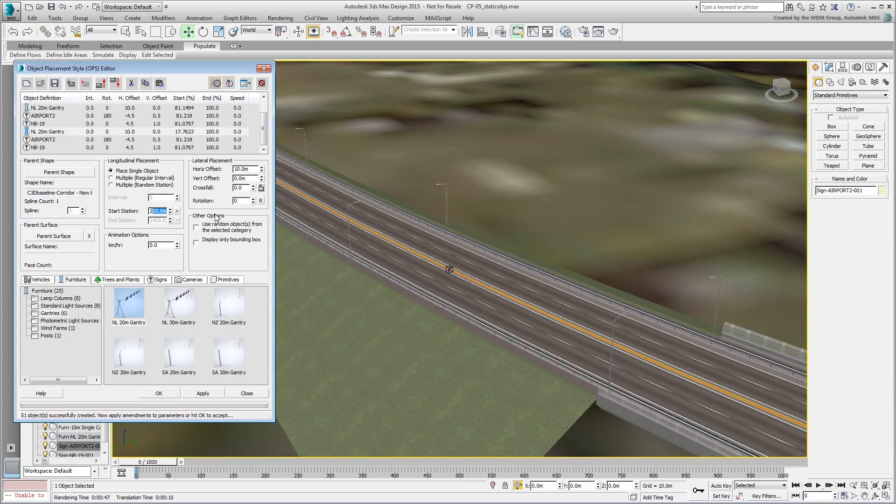
text(85)
key(Return)
middle_drag(610, 356, 503, 307)
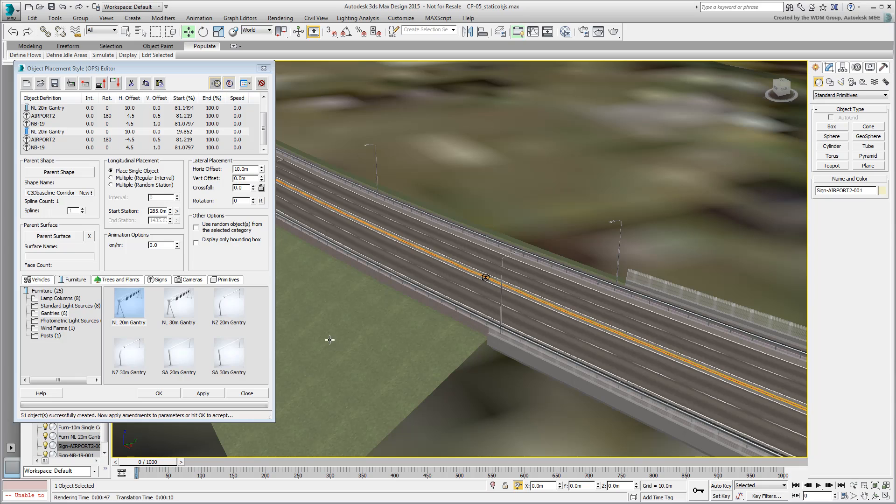
click(204, 395)
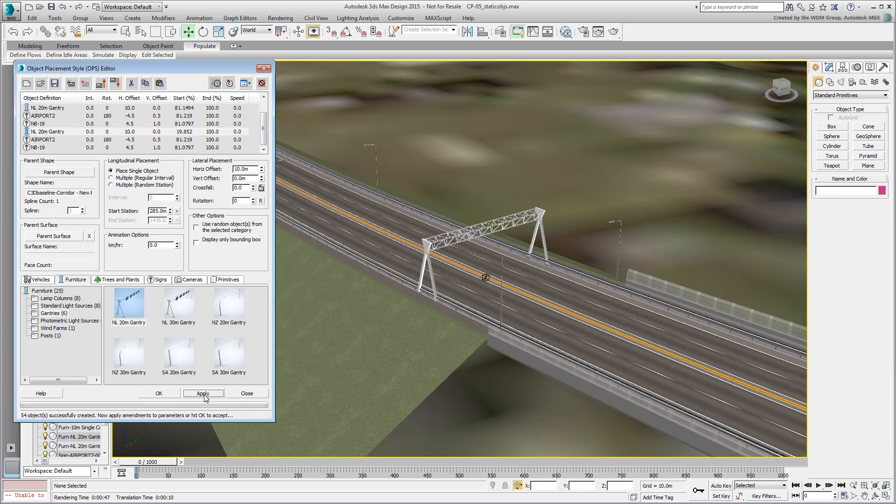
Set the copied AIRPORT2 sign's start station to 286 m and apply it.
click(46, 139)
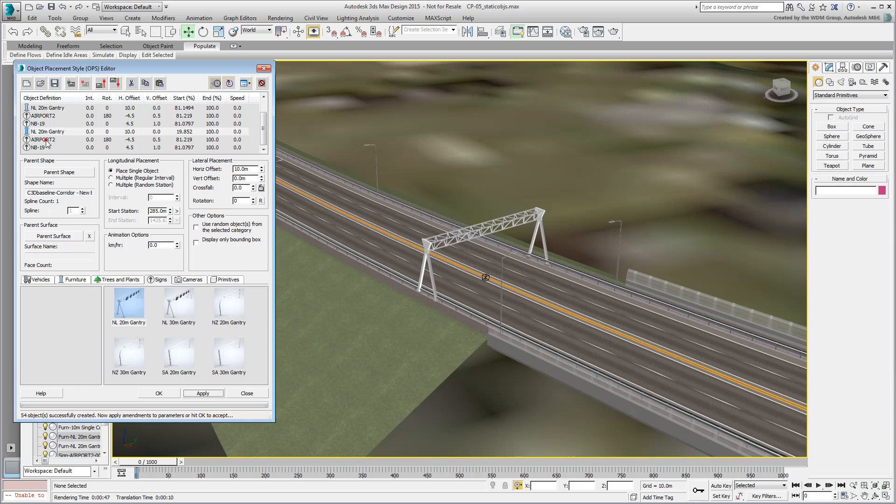
double_click(160, 211)
text(286)
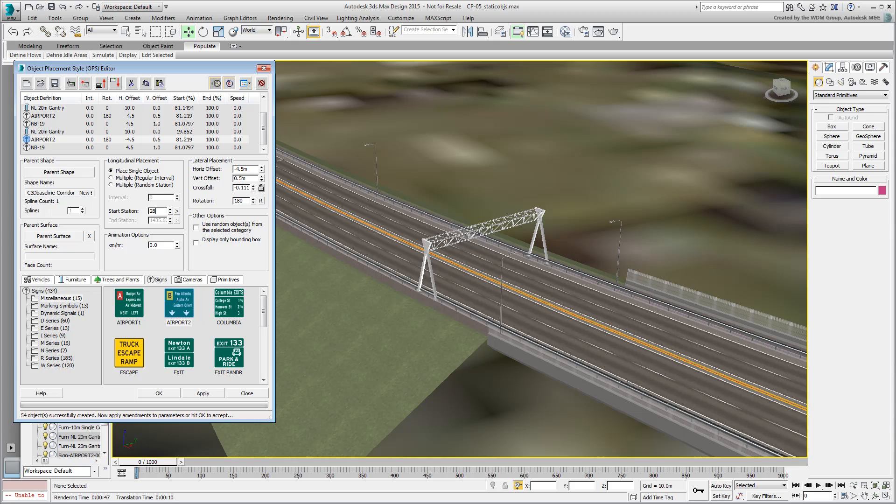
key(Return)
click(209, 396)
Set the copied NB-19 sign's start station to 284 m and apply it.
click(47, 148)
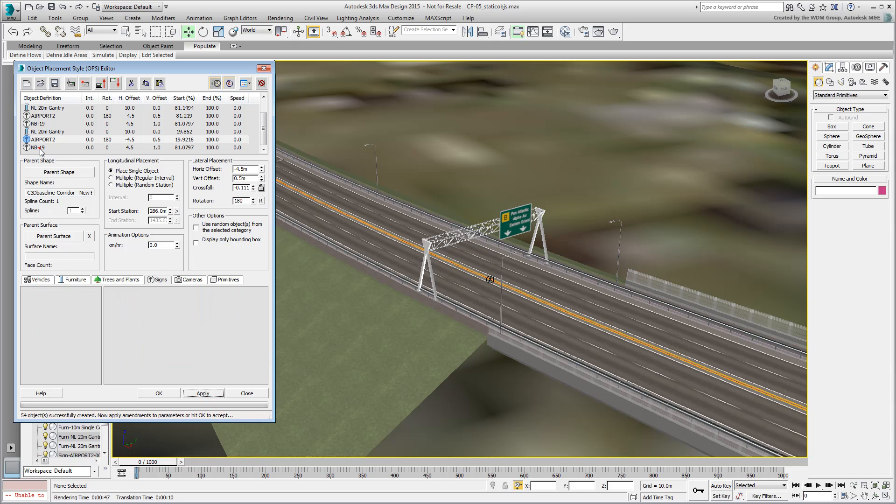
double_click(160, 211)
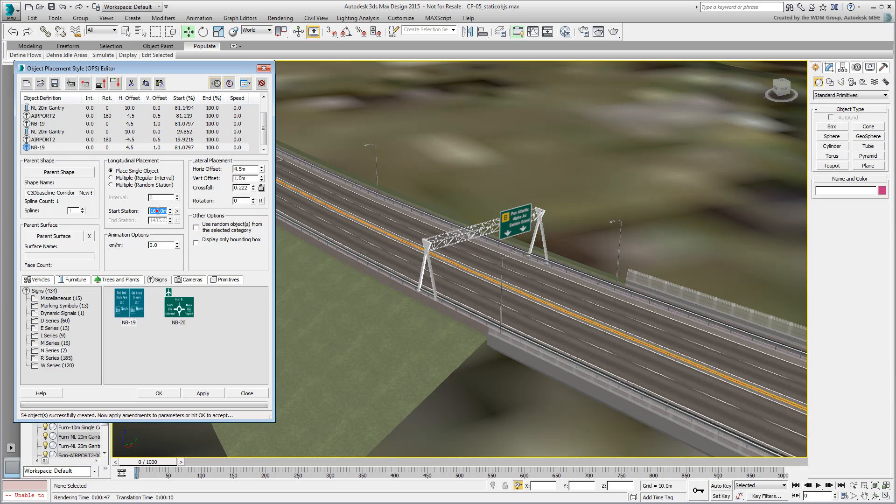
text(284)
key(Return)
click(203, 393)
Inspect the second gantry's signs up close and along the road, and examine the first gantry at the other end of the bridge.
middle_drag(599, 294, 503, 318)
click(420, 238)
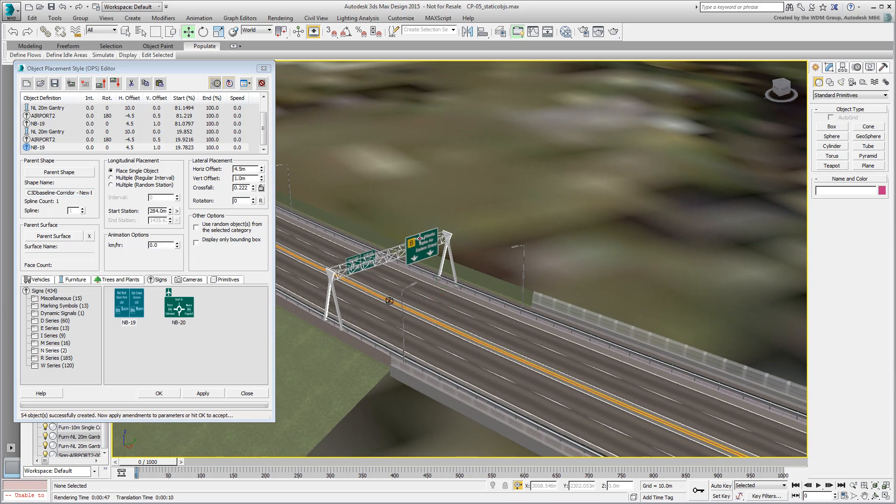
alt+middle_drag(420, 238, 509, 280)
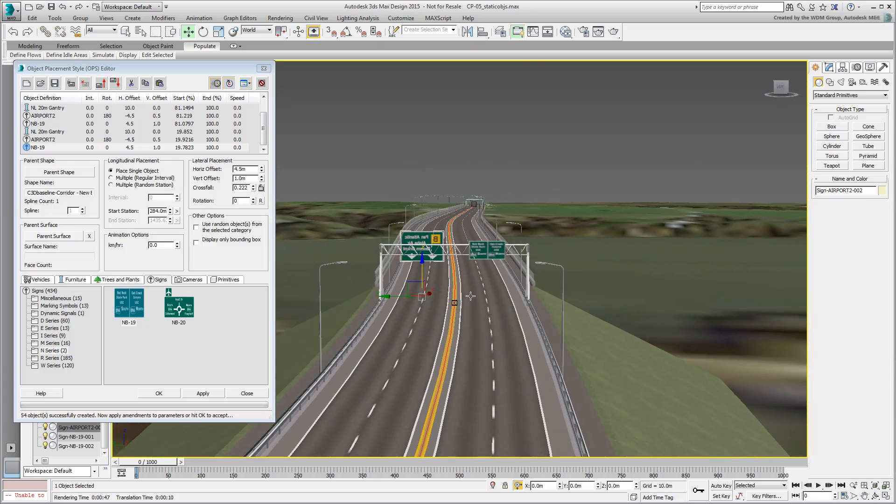
scroll(494, 301, up, 5)
scroll(461, 233, down, 5)
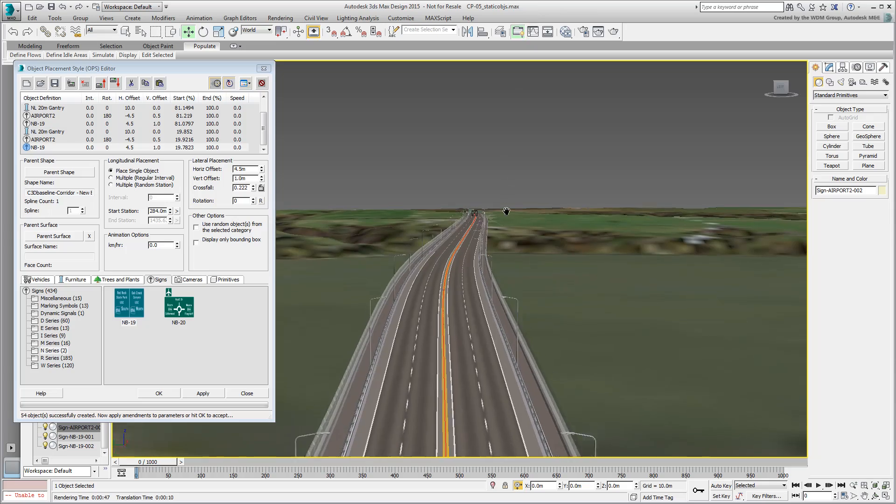
alt+middle_drag(394, 212, 523, 345)
scroll(507, 240, down, 4)
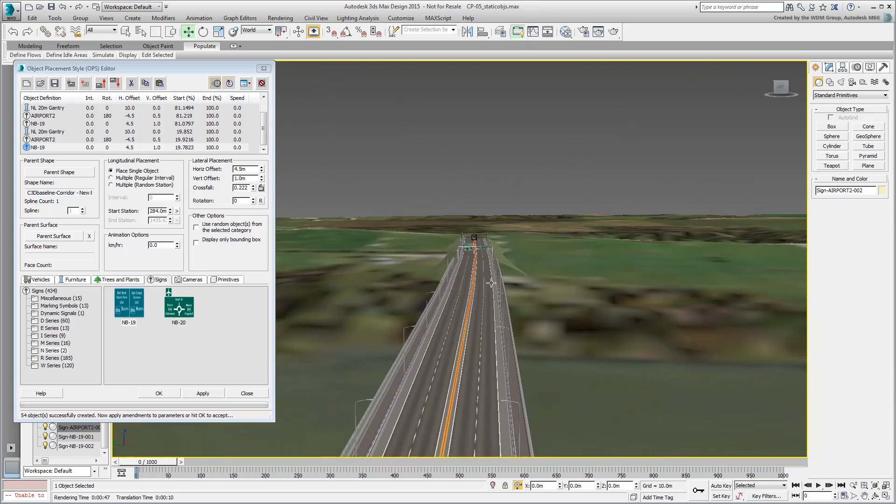
scroll(507, 239, up, 5)
middle_drag(507, 240, 508, 275)
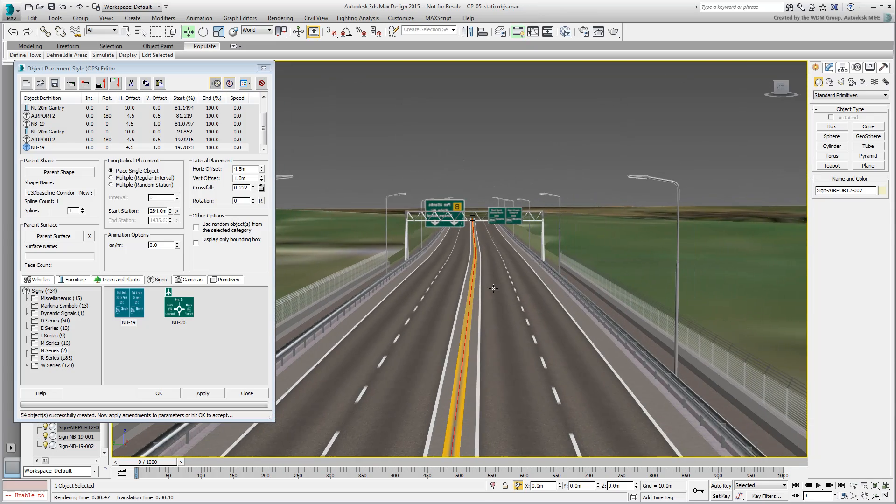
scroll(493, 286, down, 2)
scroll(494, 361, up, 6)
scroll(495, 355, down, 6)
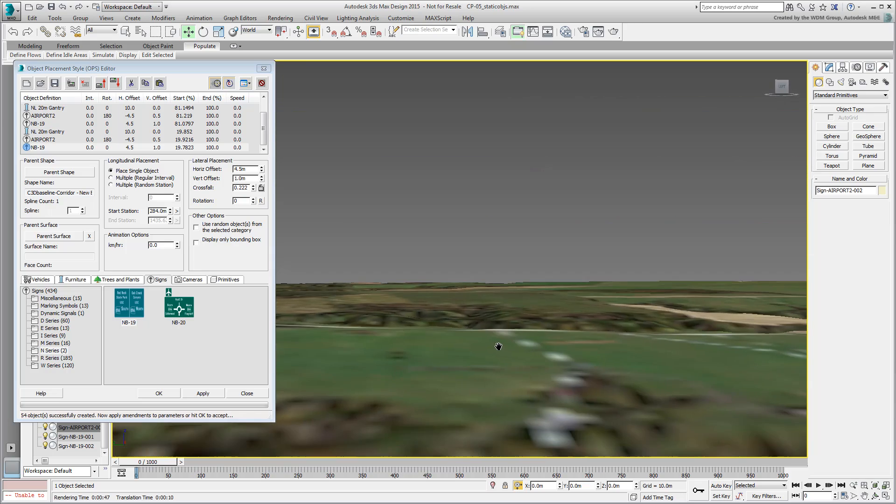
click(473, 368)
alt+middle_drag(473, 367, 424, 338)
Clear the object selection and close the Object Placement Style Editor without saving the current style.
click(472, 116)
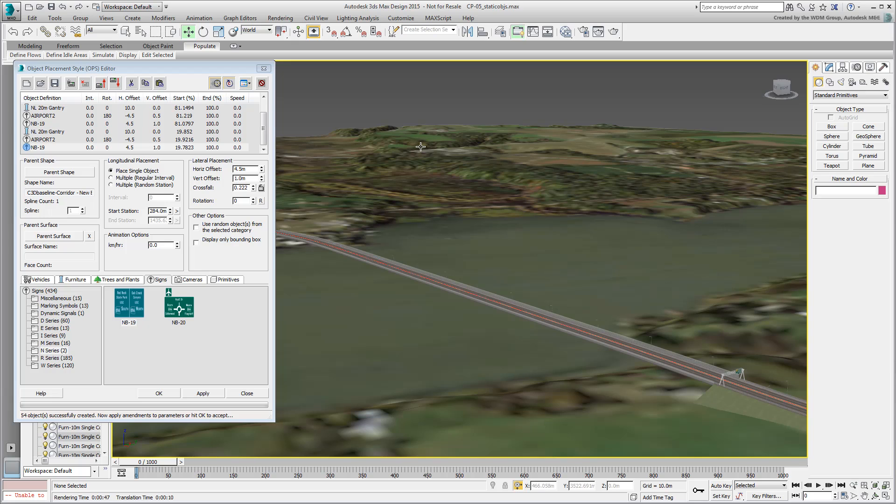
click(250, 394)
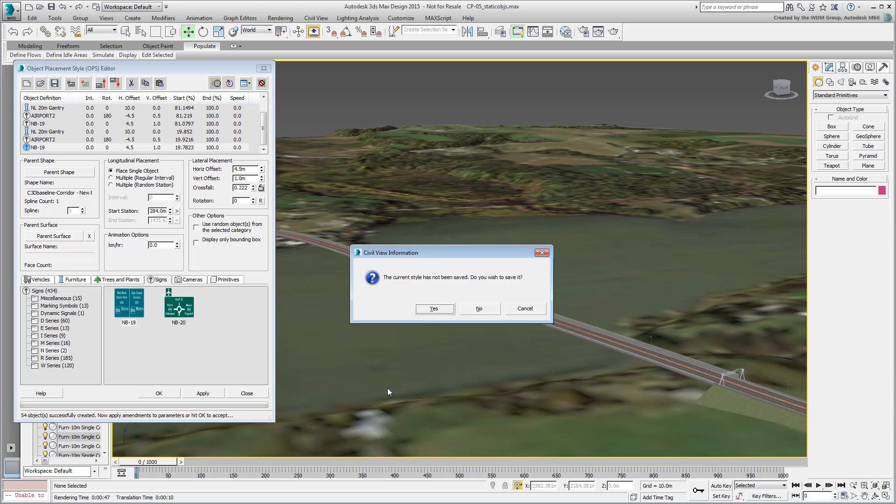
click(479, 309)
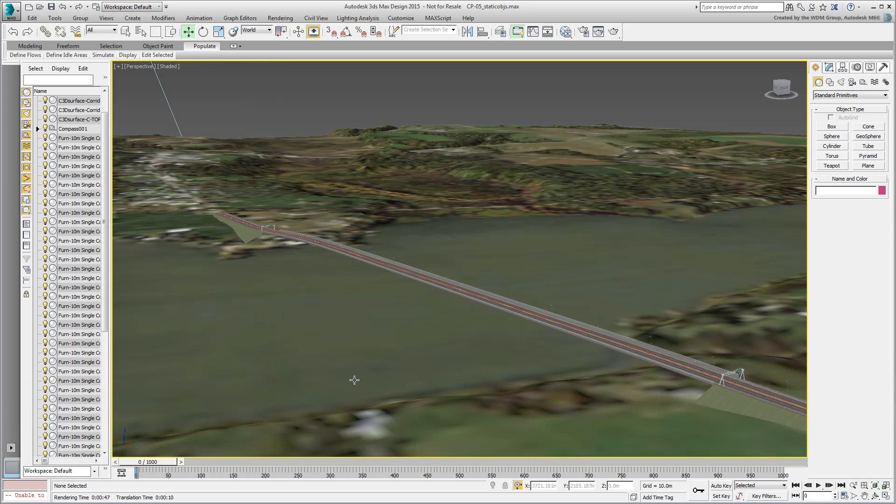